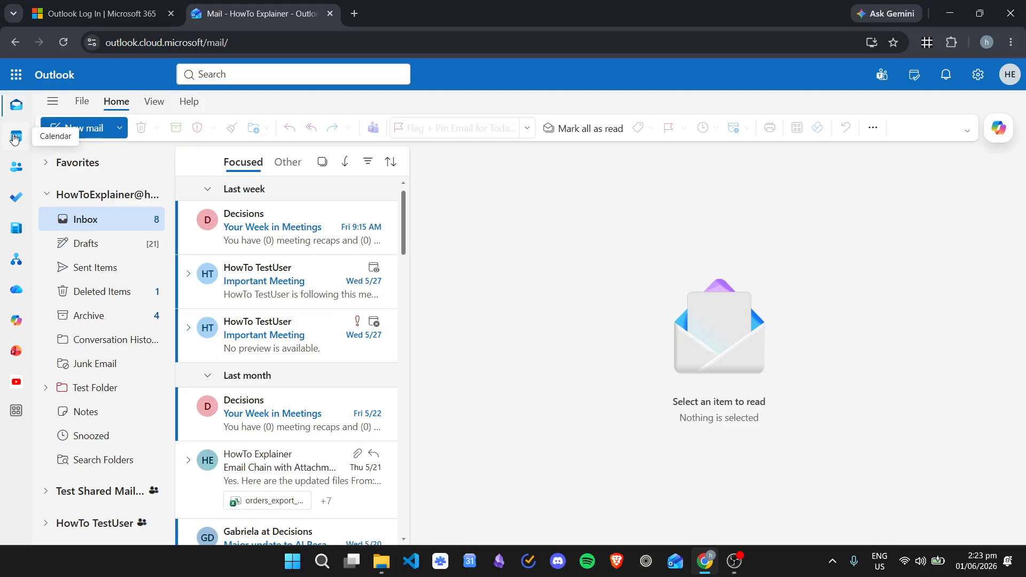
Open the calendar and look over the June 1–5, 2026 work week.
left_click(14, 137)
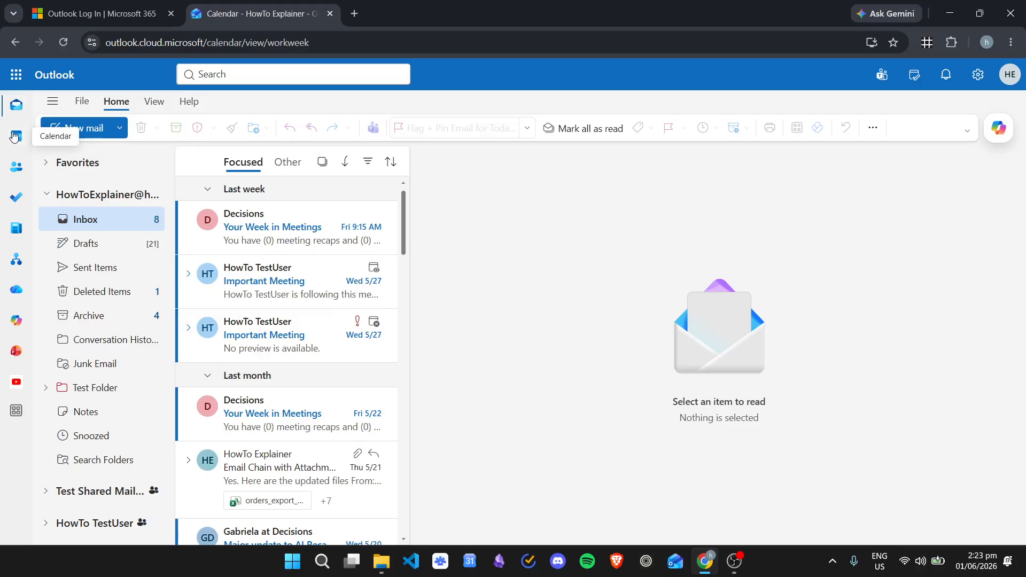
scroll(583, 301, "up", 7)
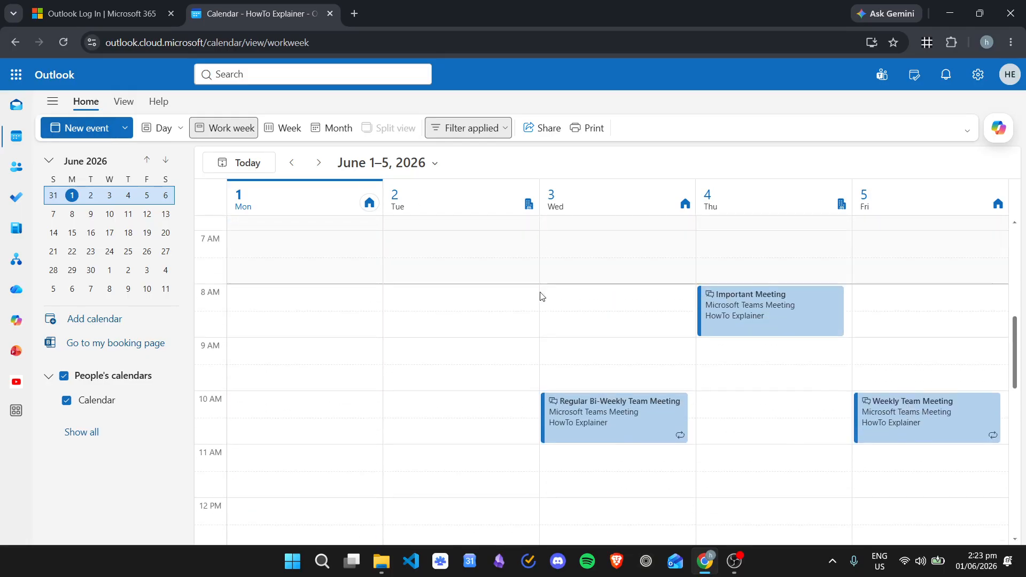
scroll(552, 294, "up", 1)
scroll(556, 293, "down", 1)
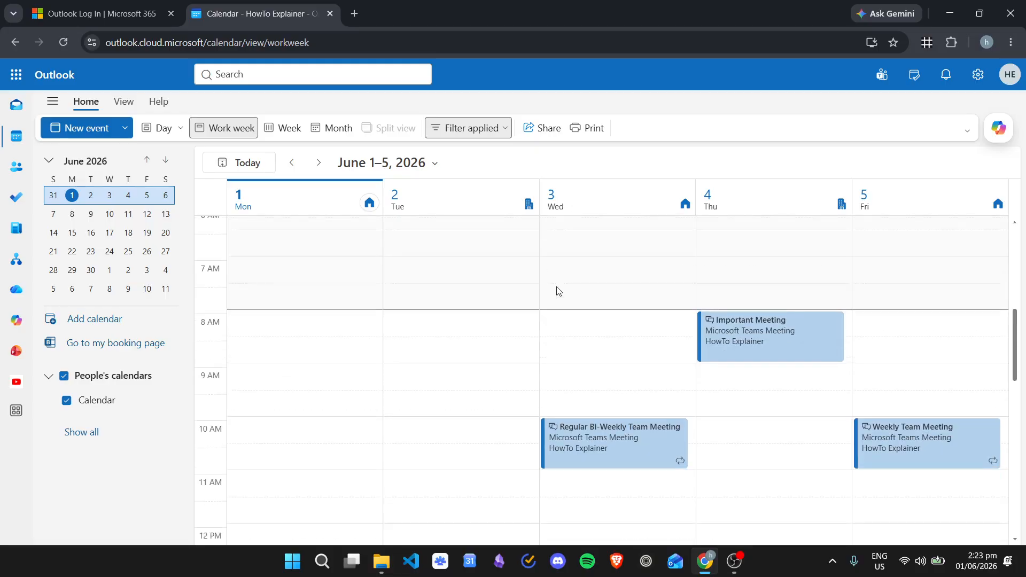
scroll(565, 293, "down", 1)
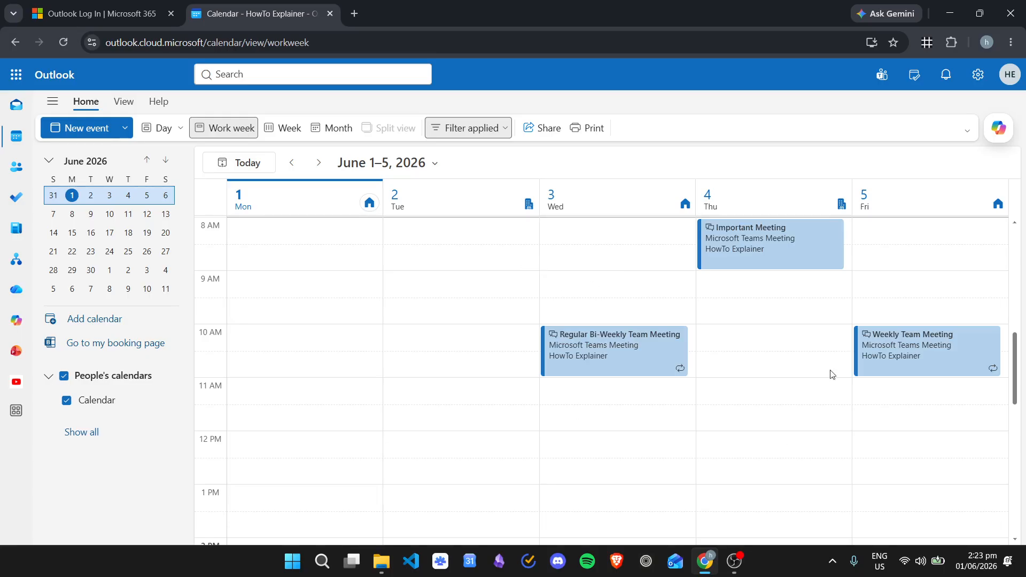
scroll(777, 299, "up", 1)
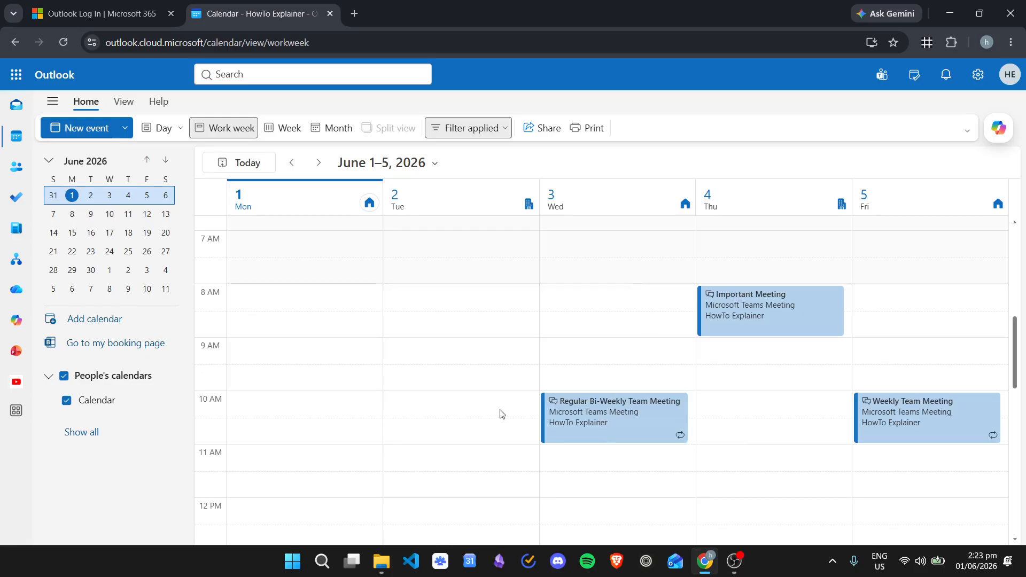
Open the category management settings from Wednesday's Regular Bi-Weekly Team Meeting.
left_click(629, 423)
right_click(645, 428)
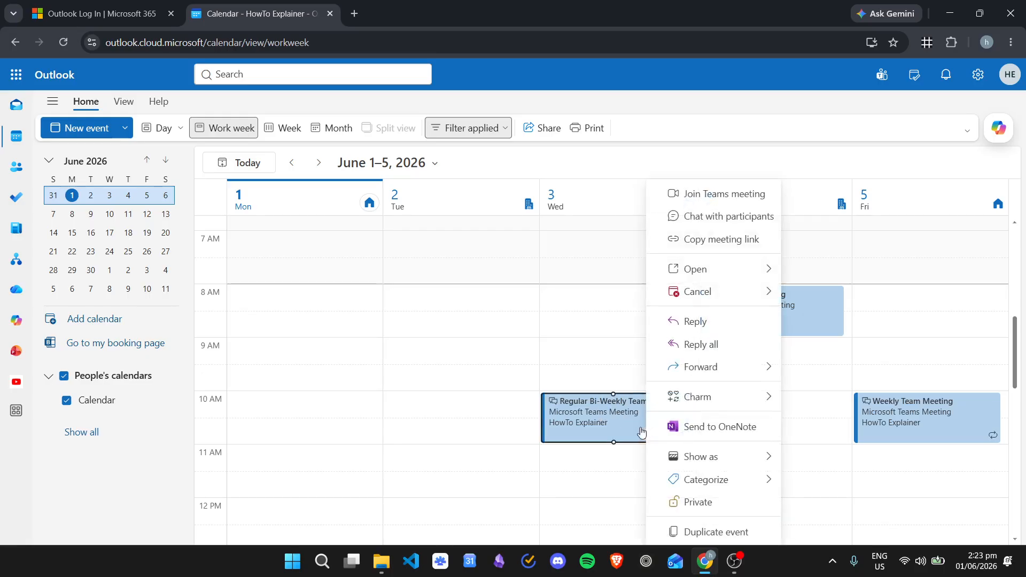
mouse_move(713, 482)
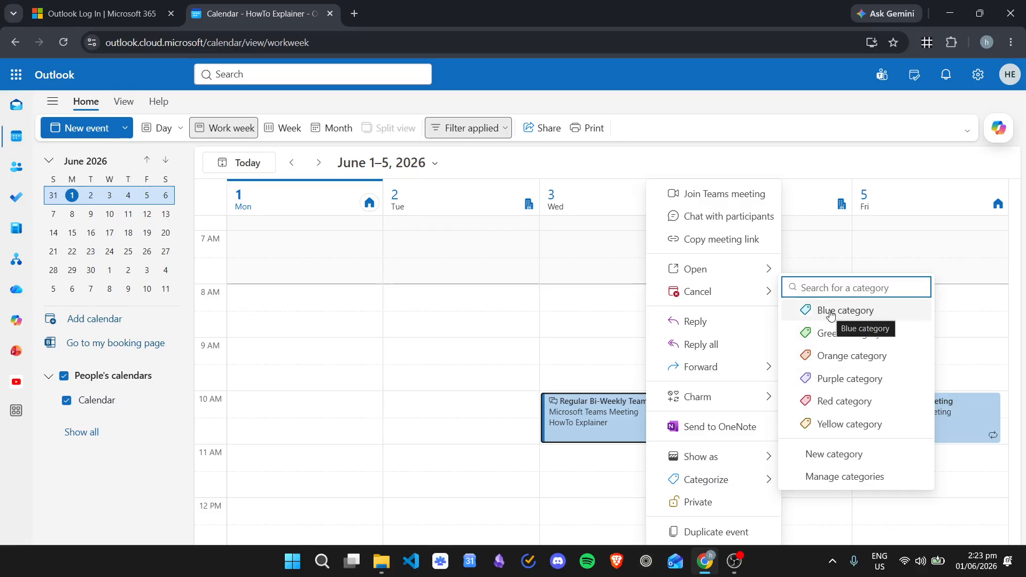
left_click(836, 476)
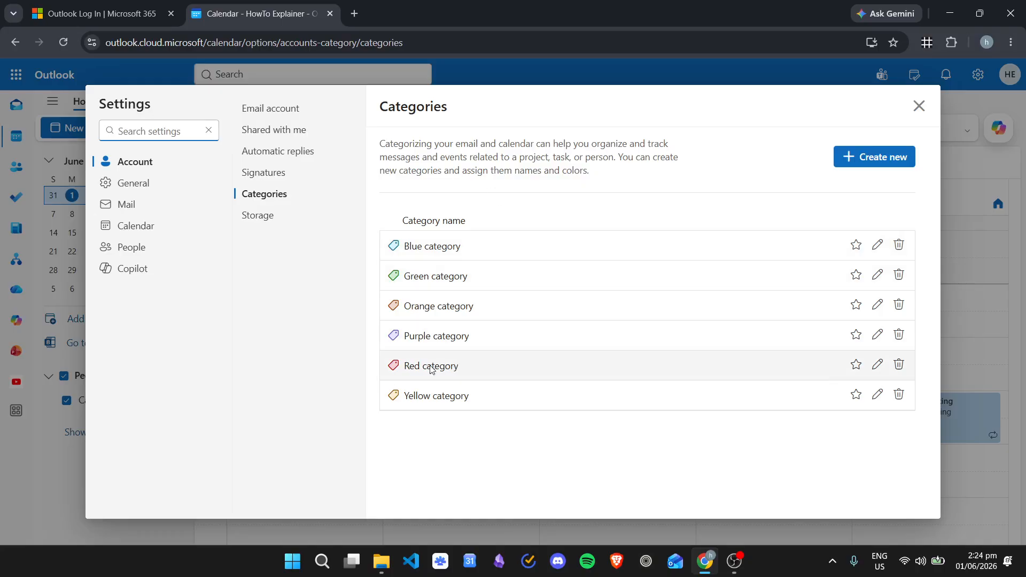
Rename the Red category as Important Appointments and save it.
left_click(878, 365)
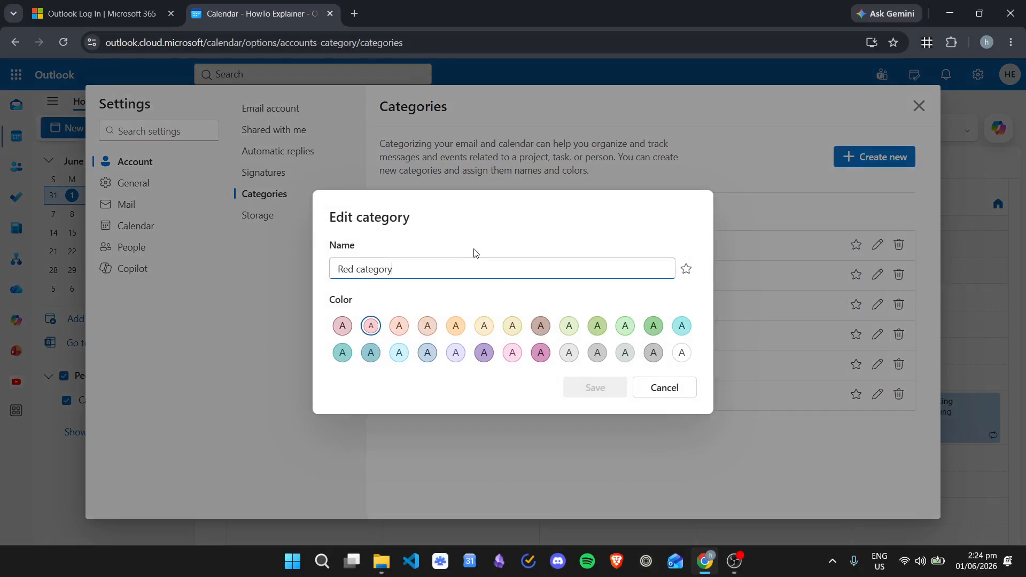
key("ctrl+a")
key("BackSpace")
type("Impor")
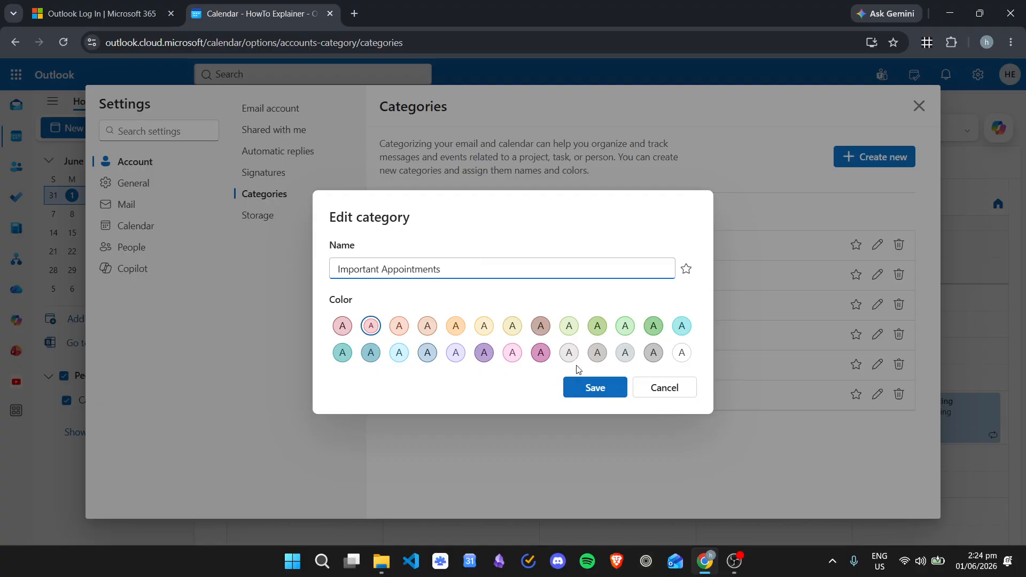
left_click(593, 386)
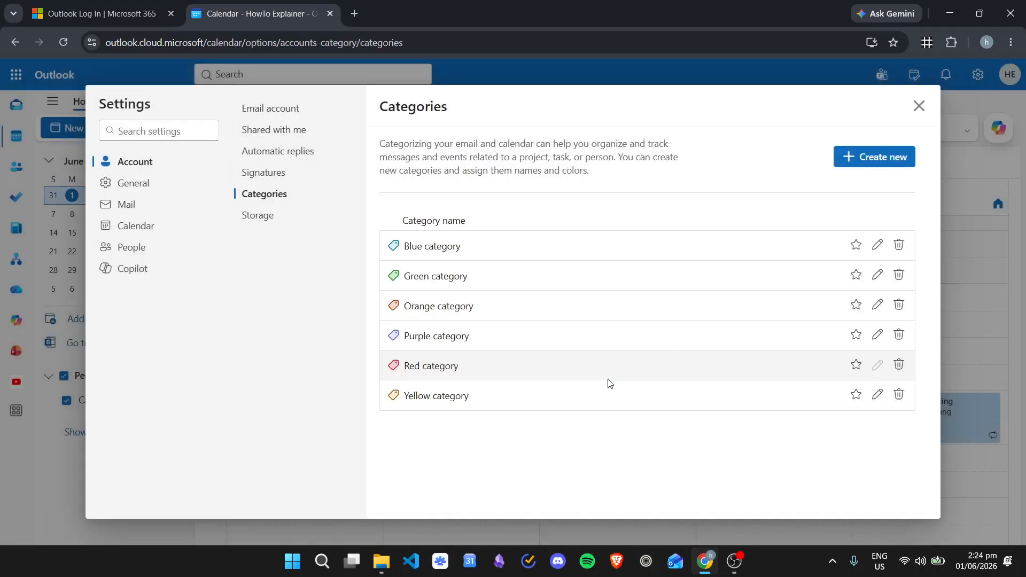
Rename the Green category as Personal and save it.
left_click(878, 275)
key("ctrl+a")
type("P")
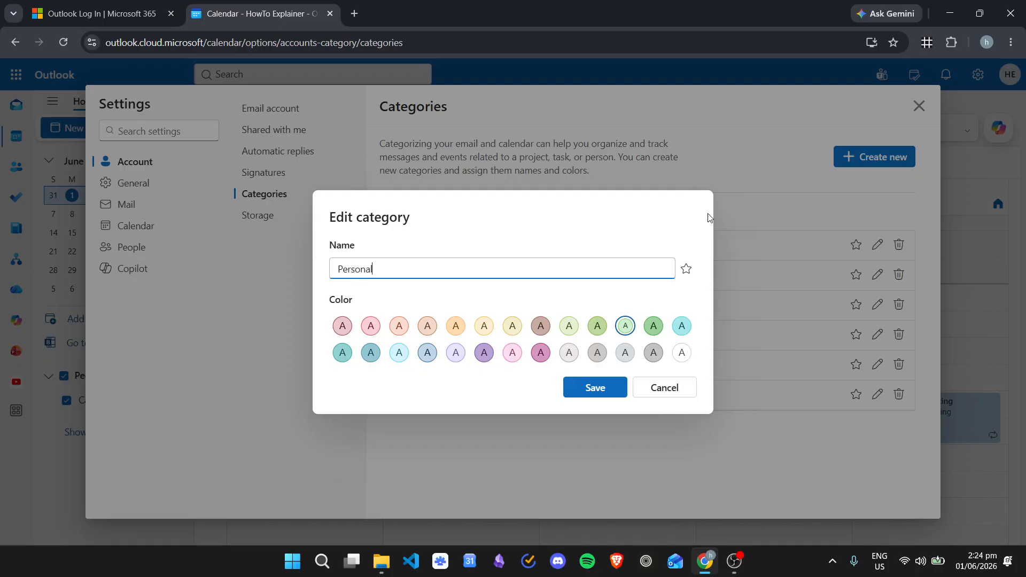
left_click(614, 387)
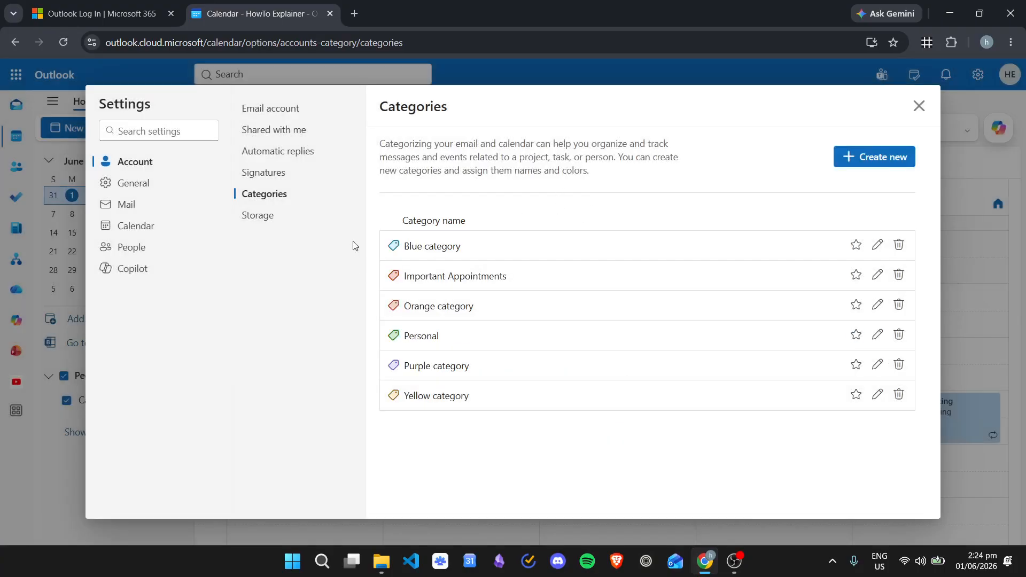
Rename the Orange category as Errands and save it.
left_click(878, 305)
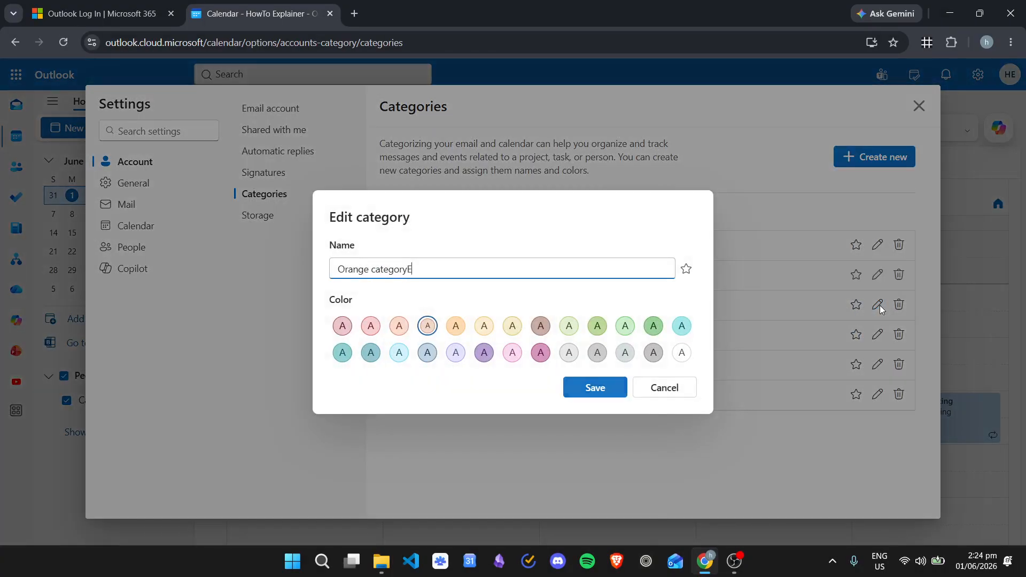
key("ctrl+a")
type("Er")
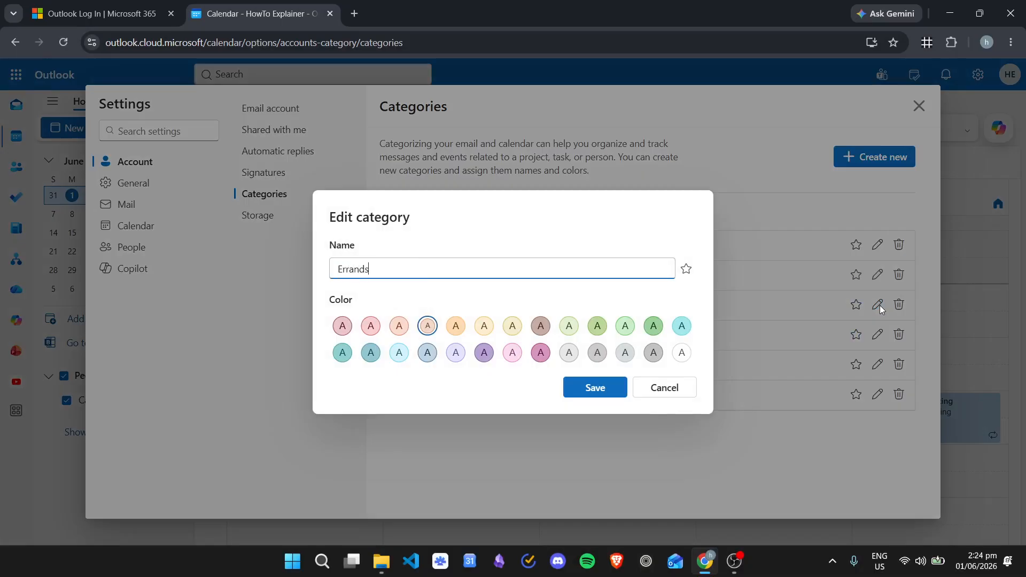
left_click(575, 386)
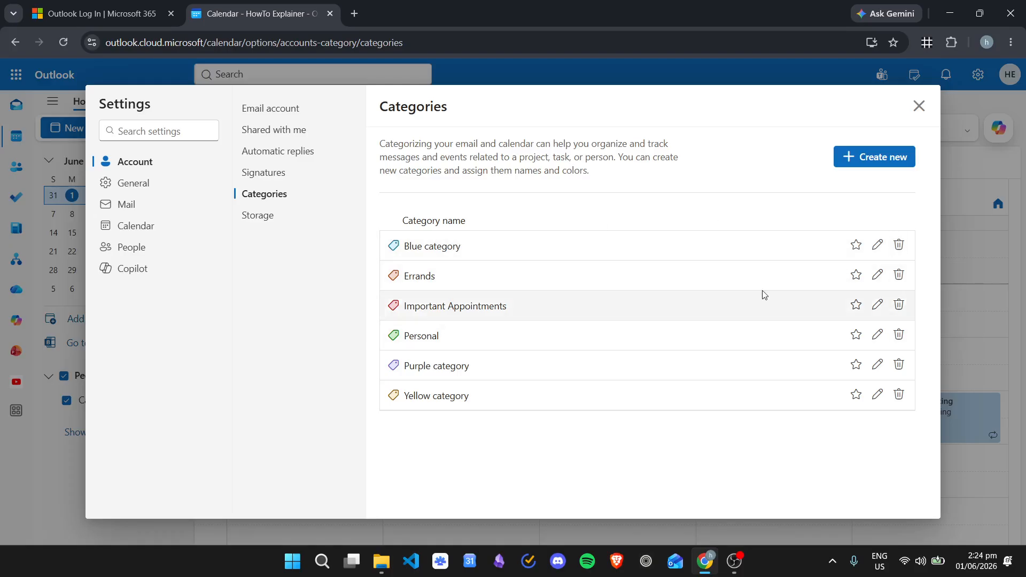
Mark the Important Appointments category as a favorite and delete the Purple category.
left_click(856, 305)
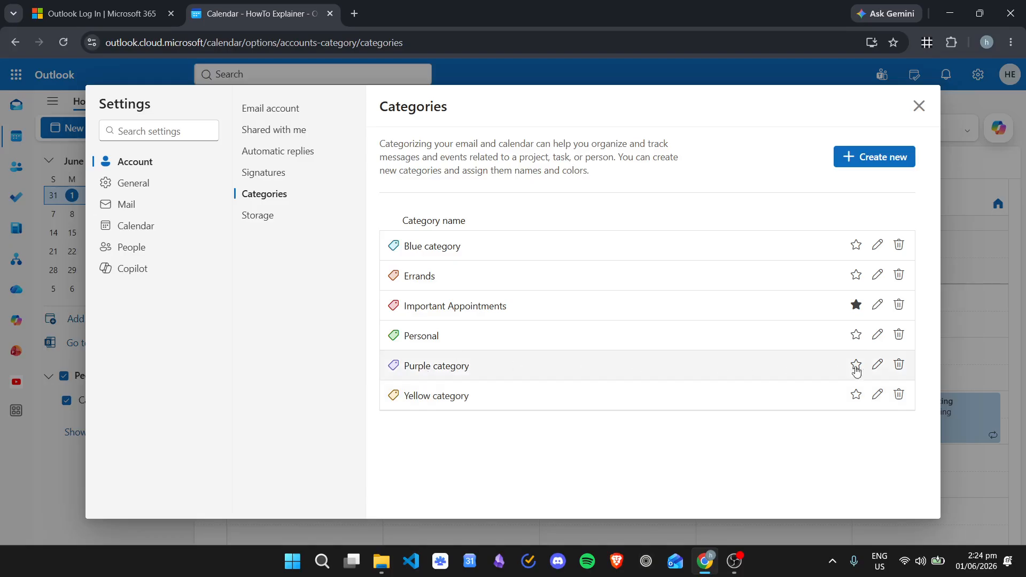
left_click(900, 366)
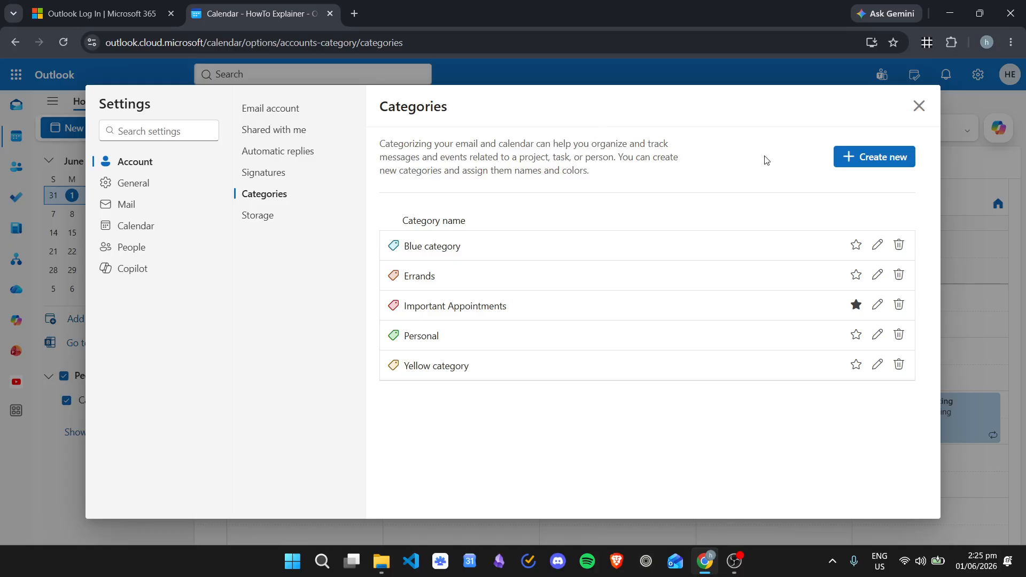
Create a new category named Test Category with the dark magenta color and close the settings.
left_click(906, 157)
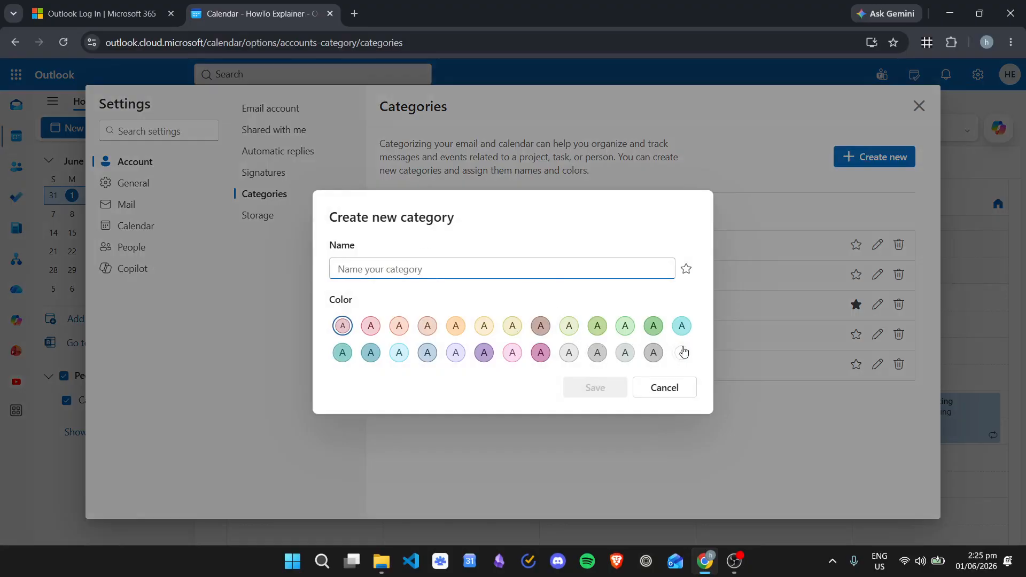
type("+")
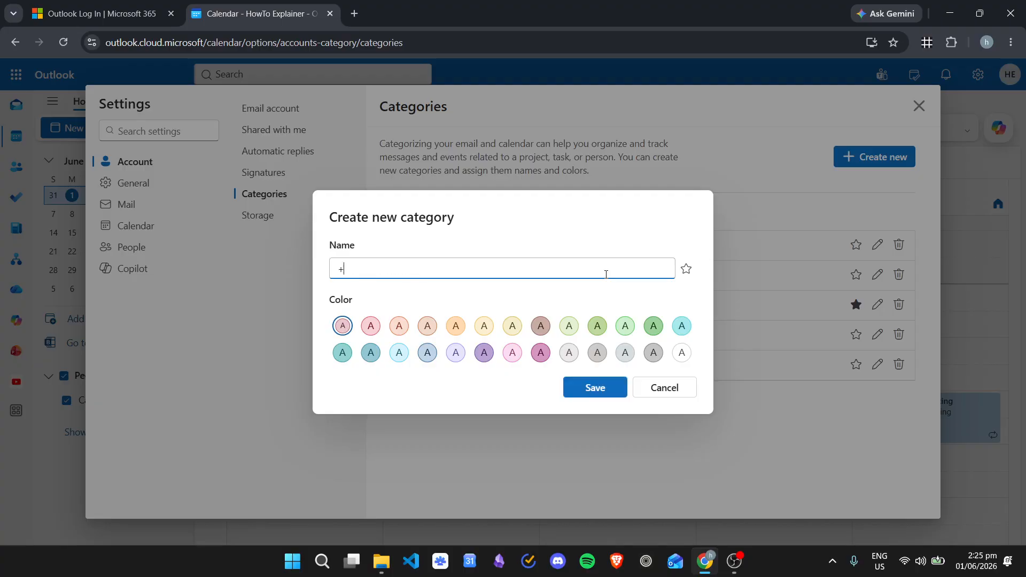
key("BackSpace")
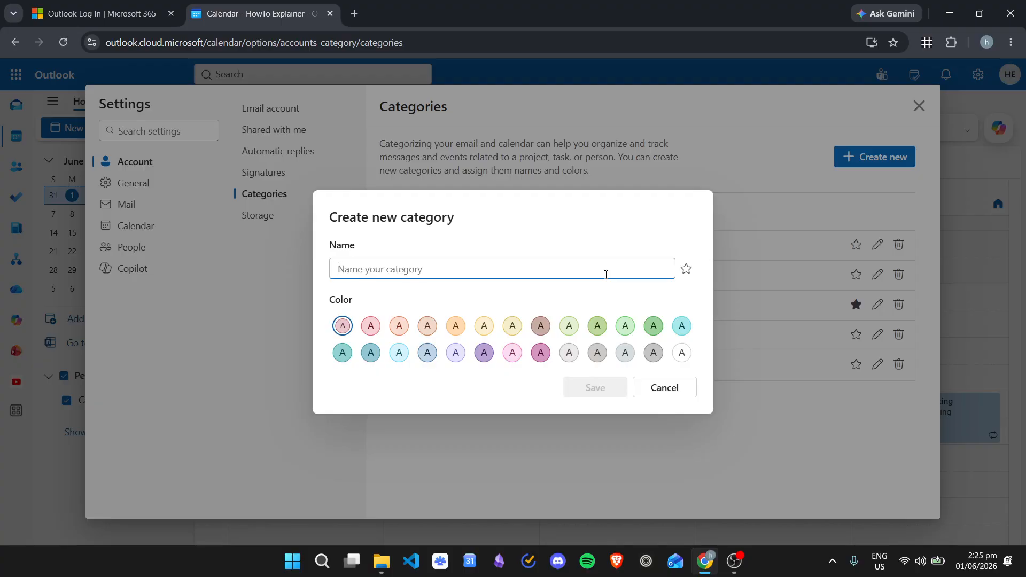
type("Test Category")
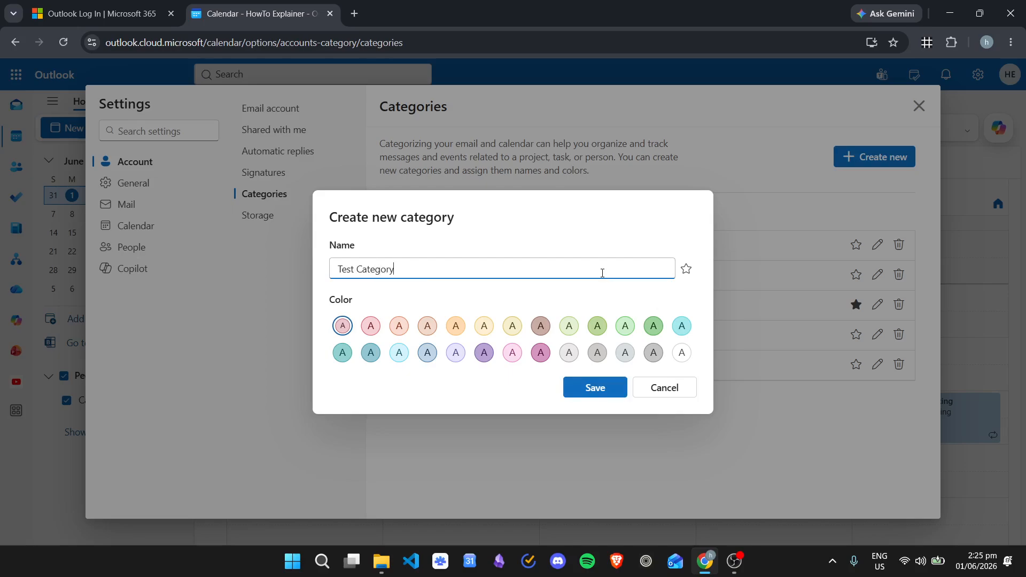
left_click(542, 355)
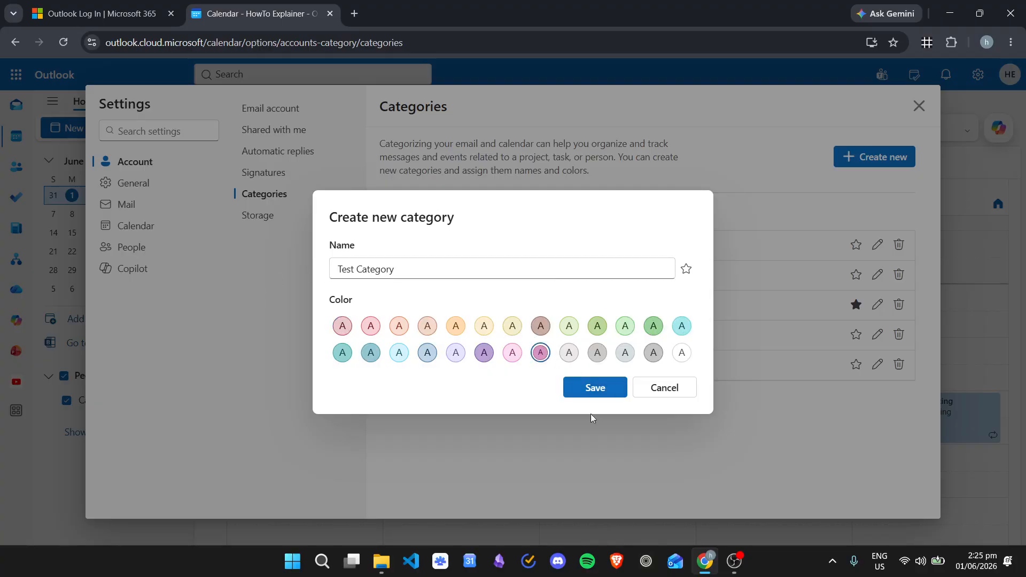
left_click(610, 391)
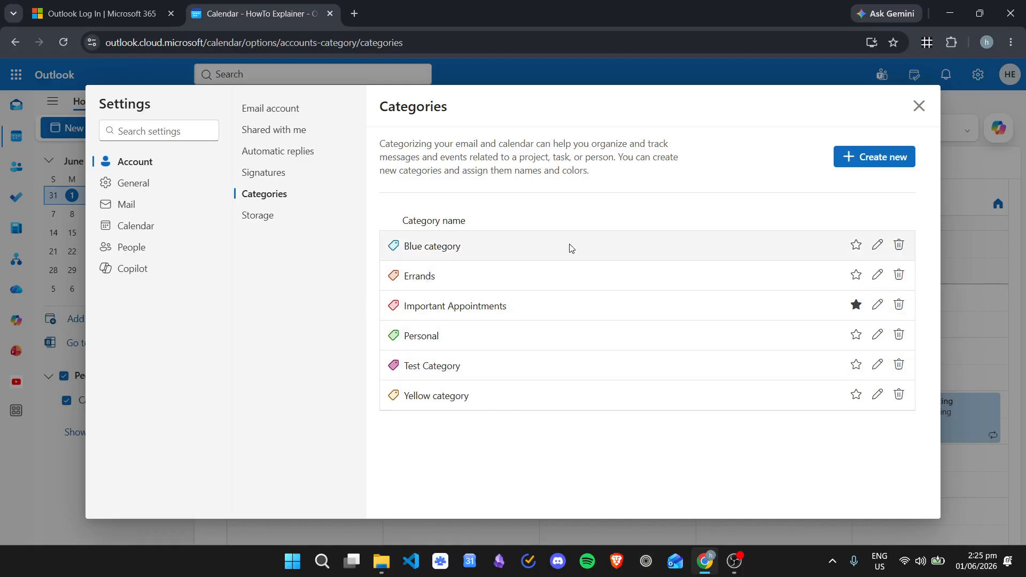
left_click(920, 105)
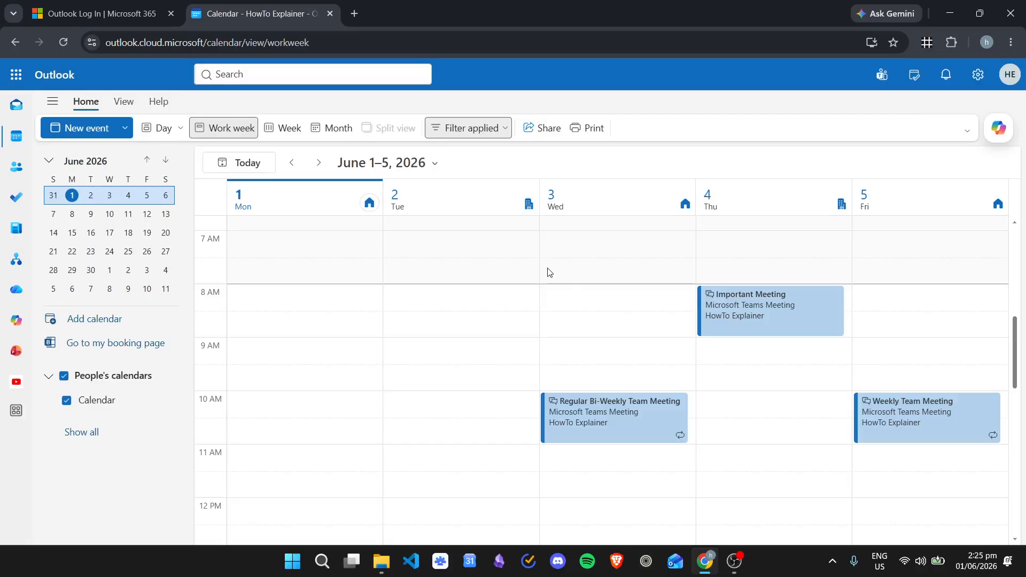
right_click(613, 413)
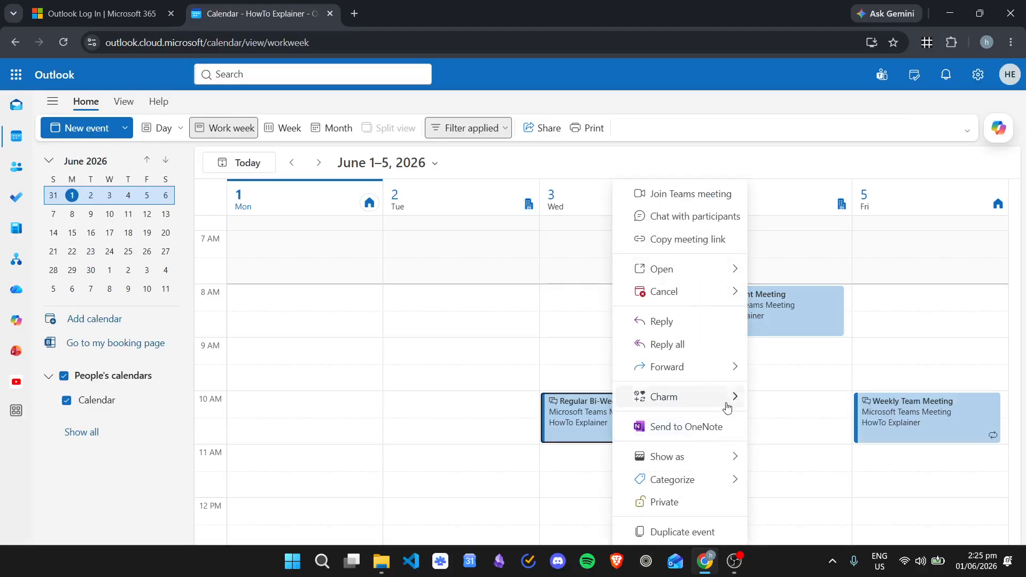
mouse_move(693, 479)
left_click(790, 320)
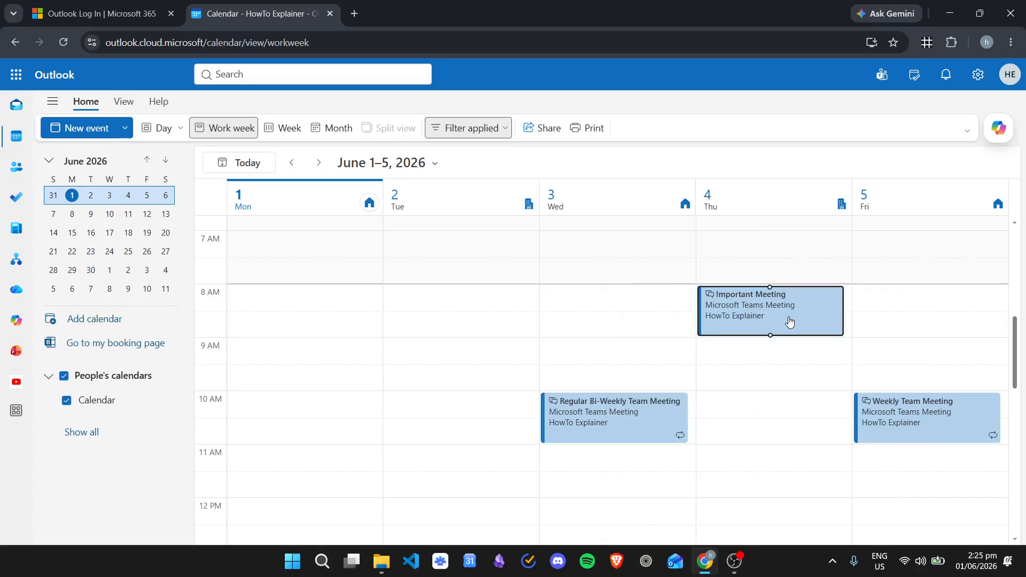
Assign the Important Appointments category to Thursday's Important Meeting.
left_click(789, 321)
left_click(744, 314)
right_click(744, 314)
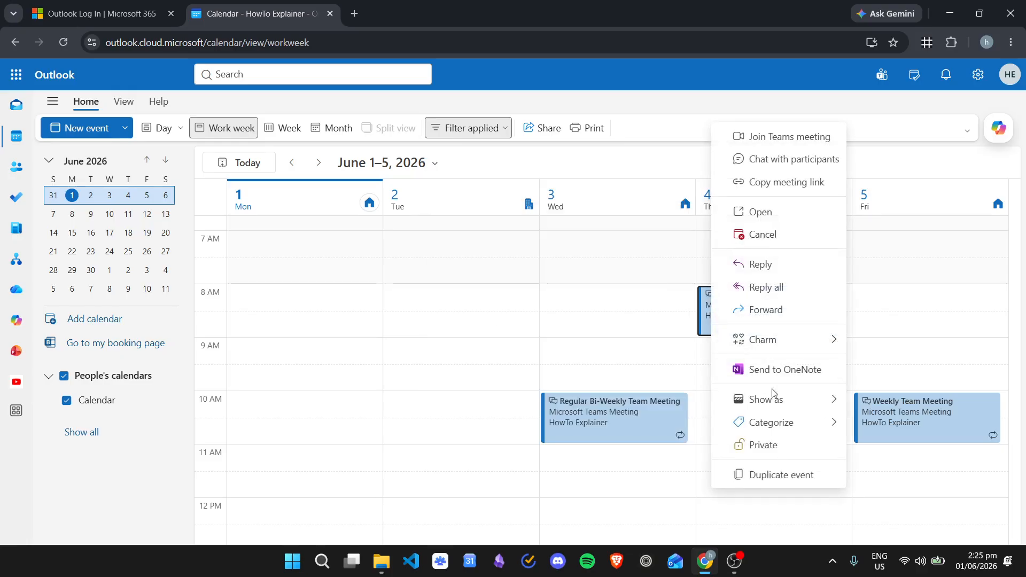
left_click(829, 423)
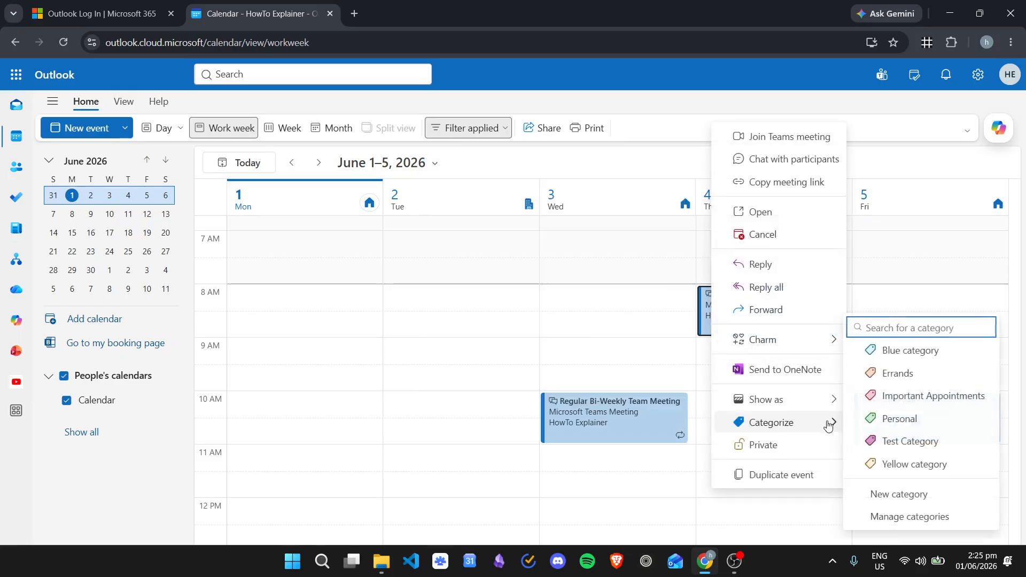
left_click(940, 396)
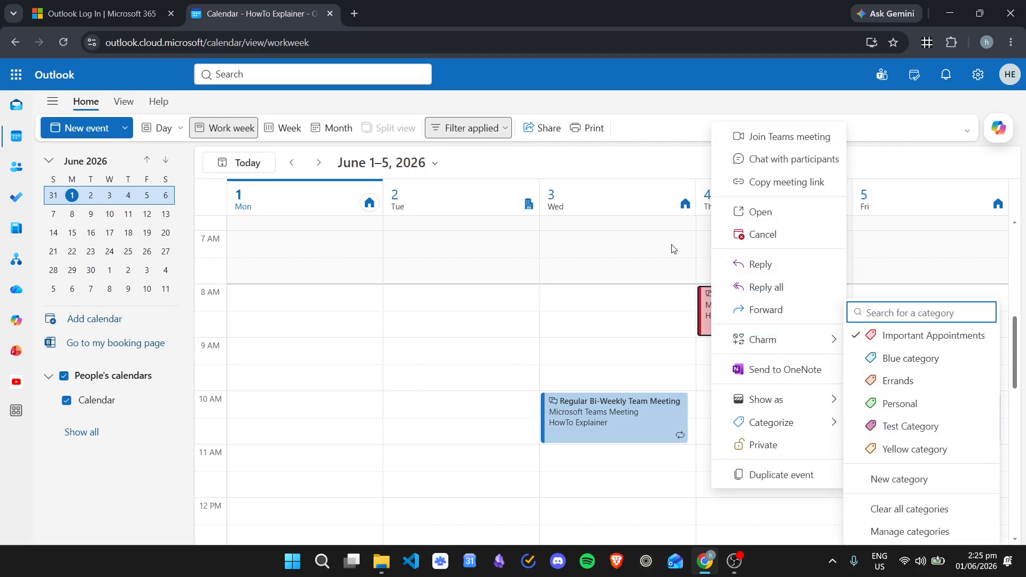
left_click(712, 90)
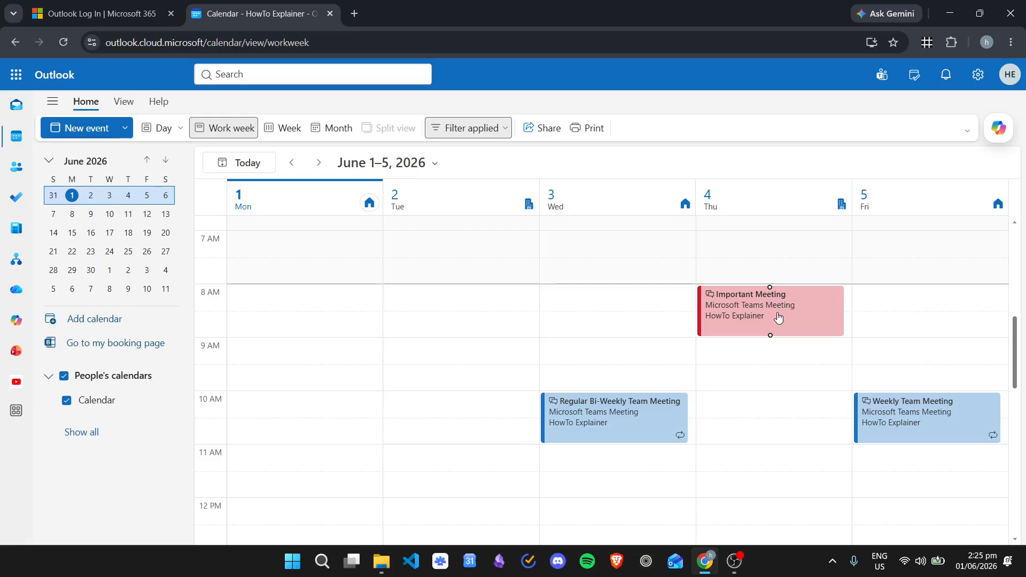
Assign the Errands category to Friday's Weekly Team Meeting.
right_click(886, 409)
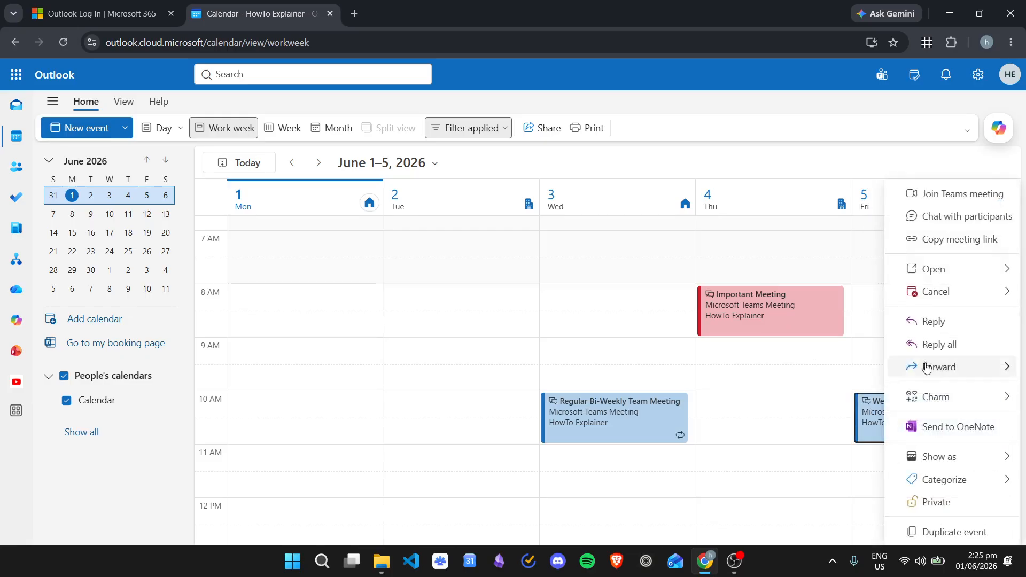
mouse_move(941, 484)
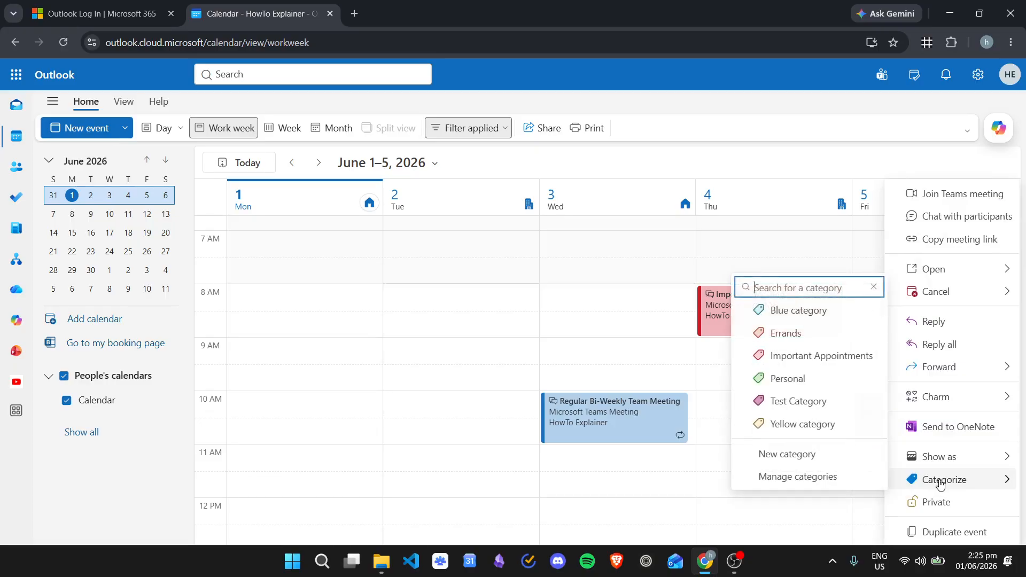
left_click(808, 333)
left_click(735, 99)
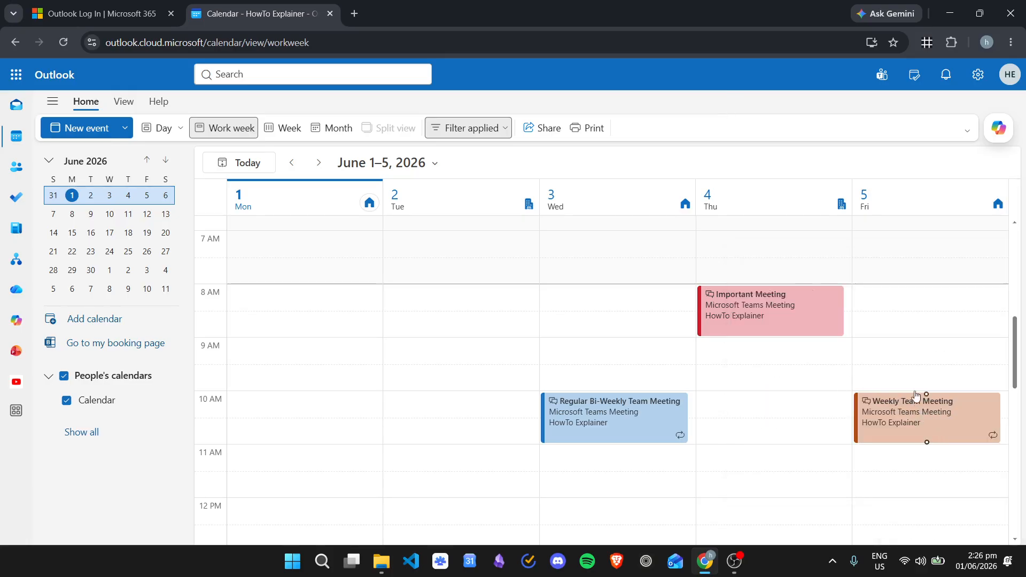
Create an event titled Eat Breakfast on Tuesday, June 2, in the half-hour slot at 9:00 AM.
left_click(443, 350)
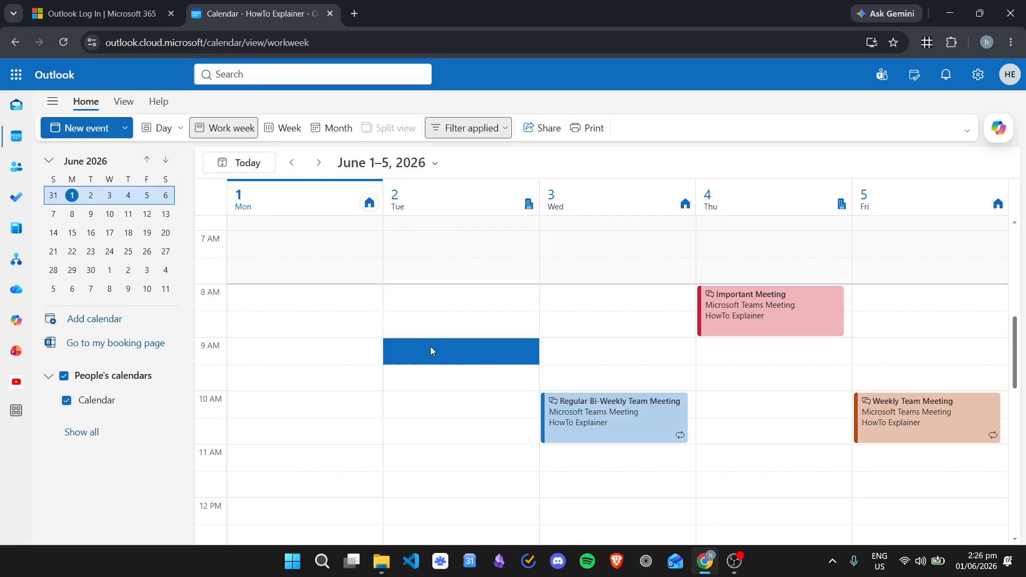
type("Eat Breakfast")
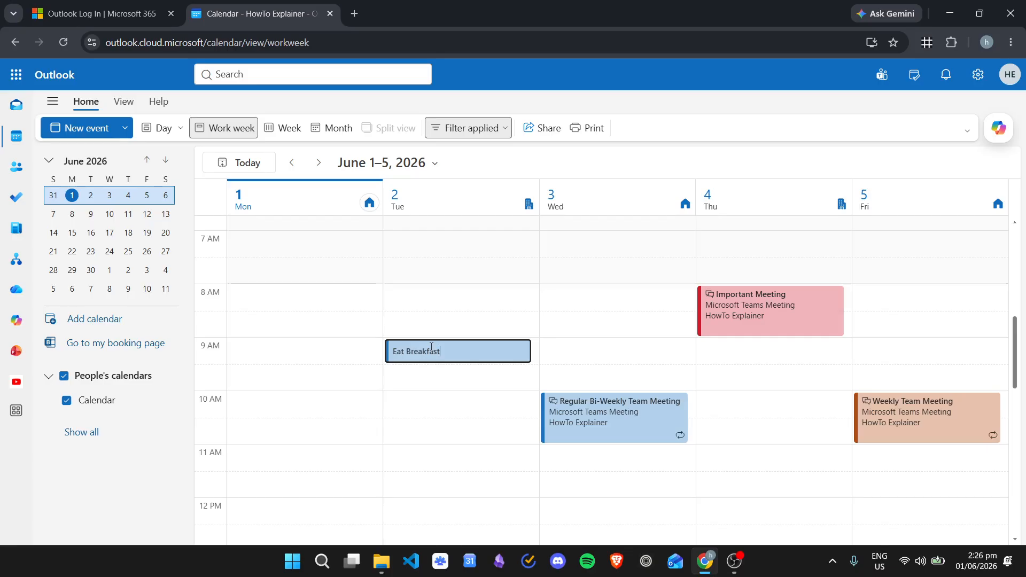
key("Return")
Create a one-hour event titled Lunch Break on Tuesday, June 2, from 12 PM to 1 PM.
scroll(465, 372, "down", 3)
left_click_drag(440, 383, 453, 401)
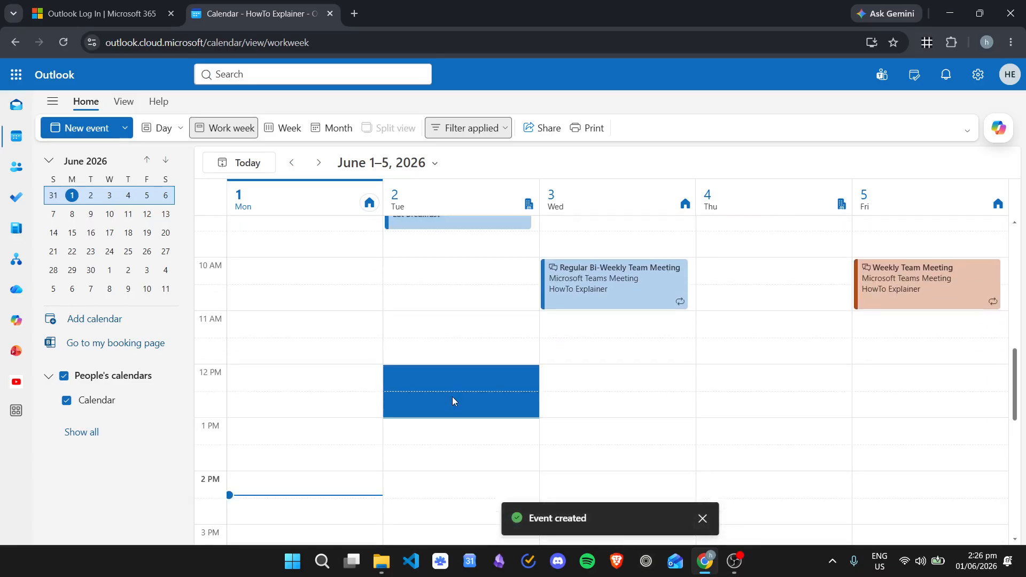
type("Lunch Br")
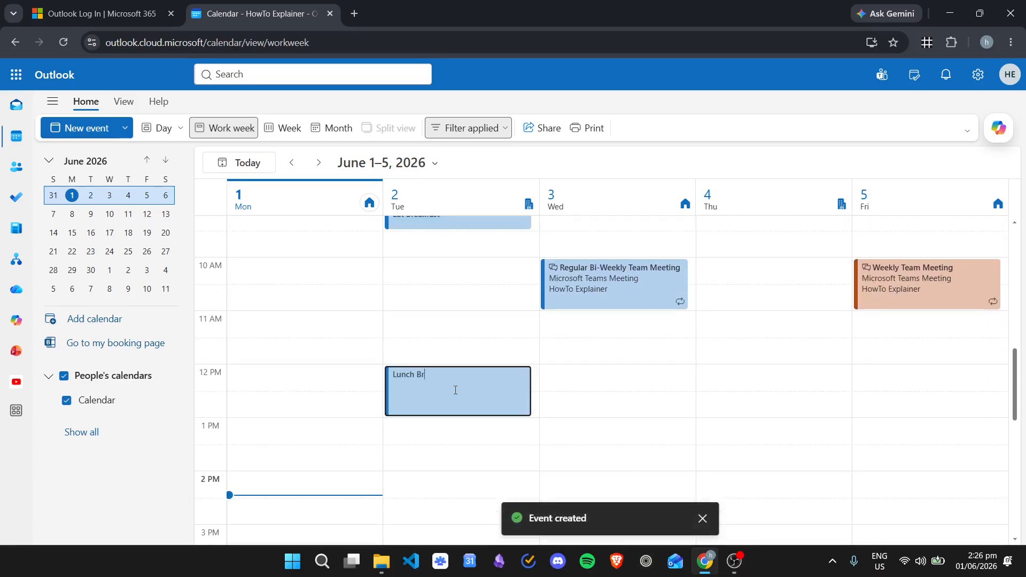
type("eak")
key("Return")
scroll(456, 394, "up", 2)
scroll(475, 385, "down", 1)
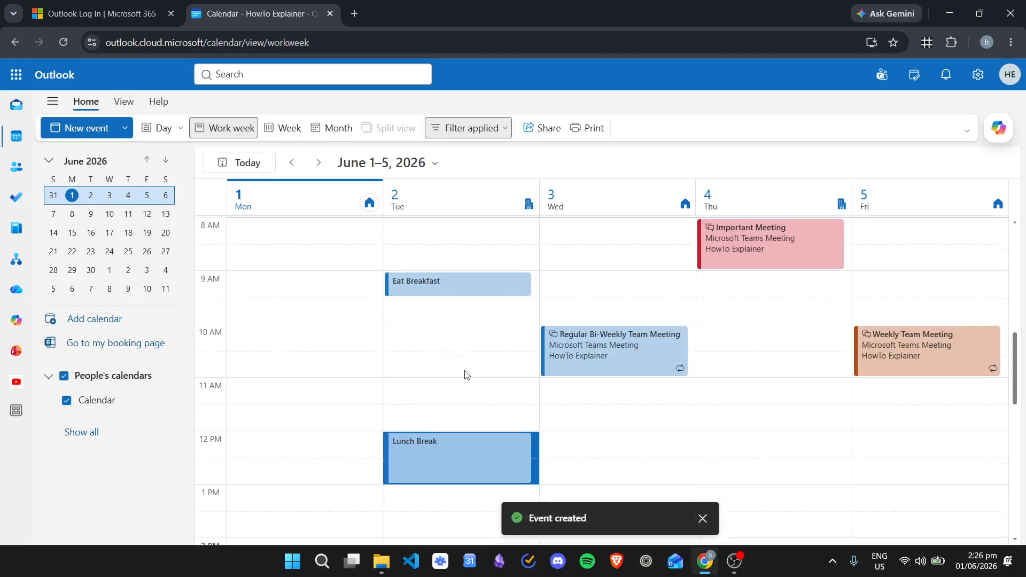
Assign the Personal category to Tuesday's Eat Breakfast event.
left_click(428, 283)
left_click(431, 287)
right_click(431, 287)
mouse_move(502, 316)
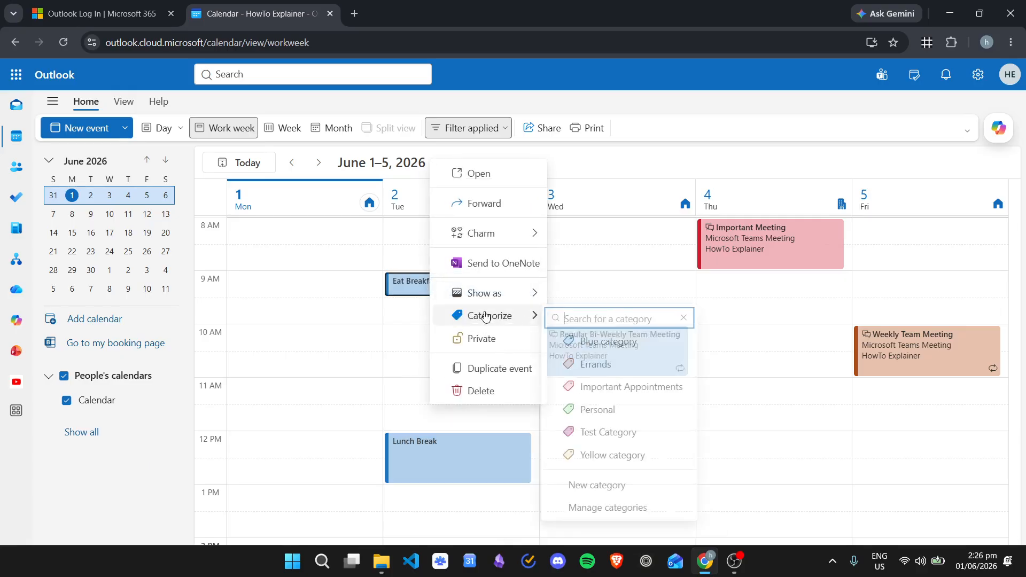
left_click(623, 419)
Assign the Personal category to Tuesday's Lunch Break event.
left_click(440, 451)
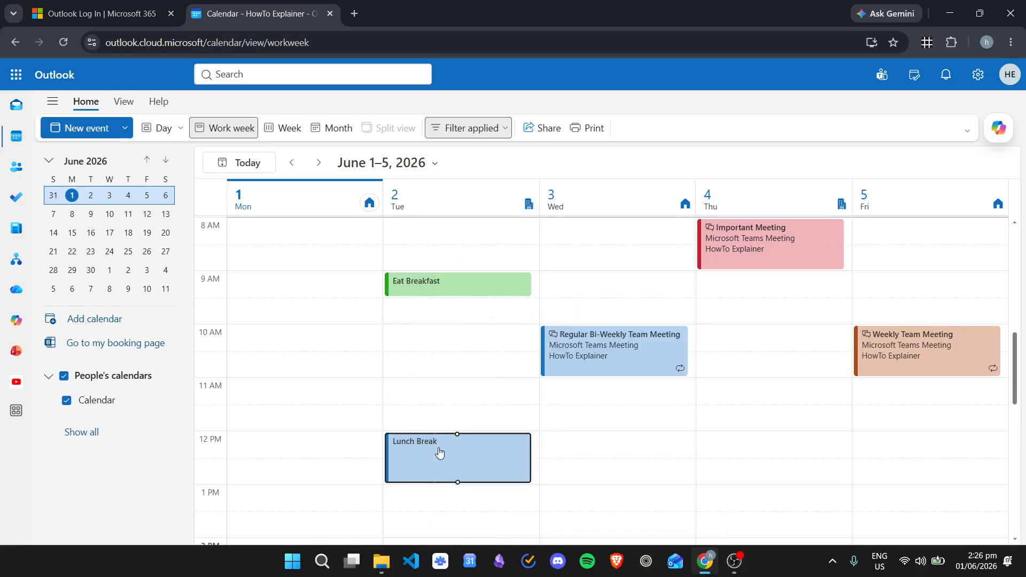
right_click(439, 451)
mouse_move(512, 456)
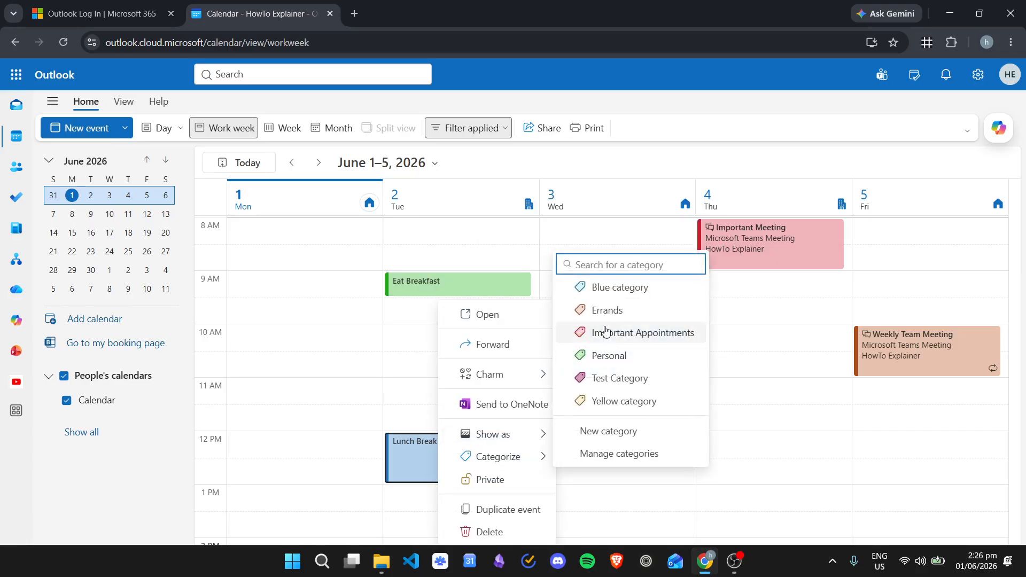
left_click(615, 352)
left_click(766, 100)
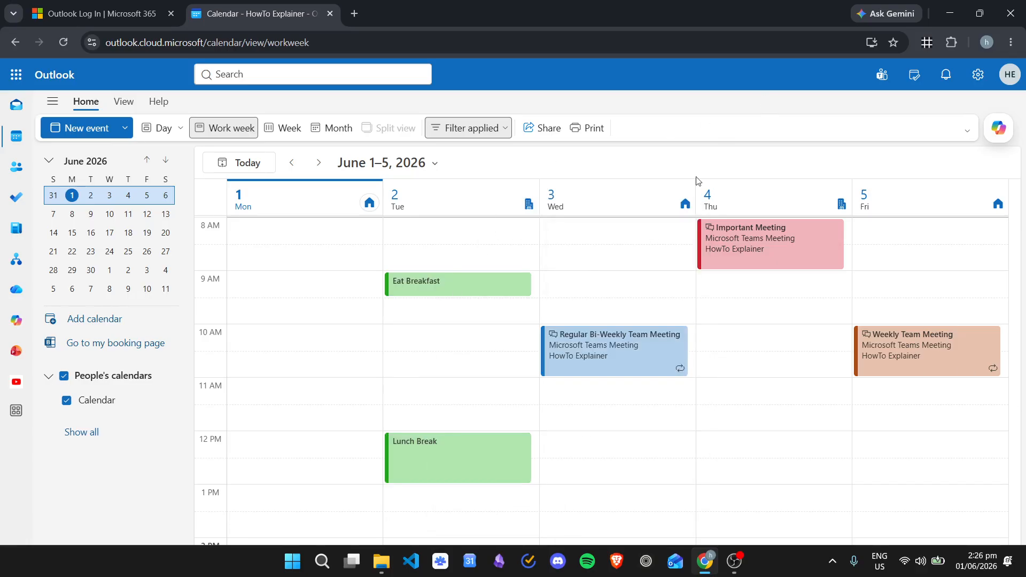
Assign the Yellow category to Wednesday's Regular Bi-Weekly Team Meeting.
scroll(491, 305, "down", 2)
scroll(458, 321, "up", 2)
scroll(607, 298, "up", 2)
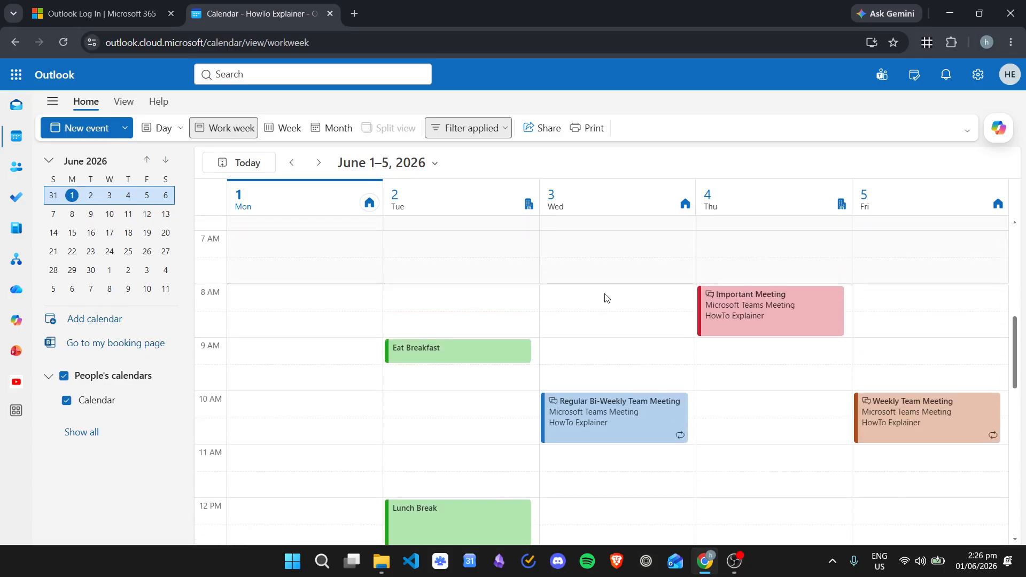
scroll(508, 307, "down", 1)
right_click(588, 330)
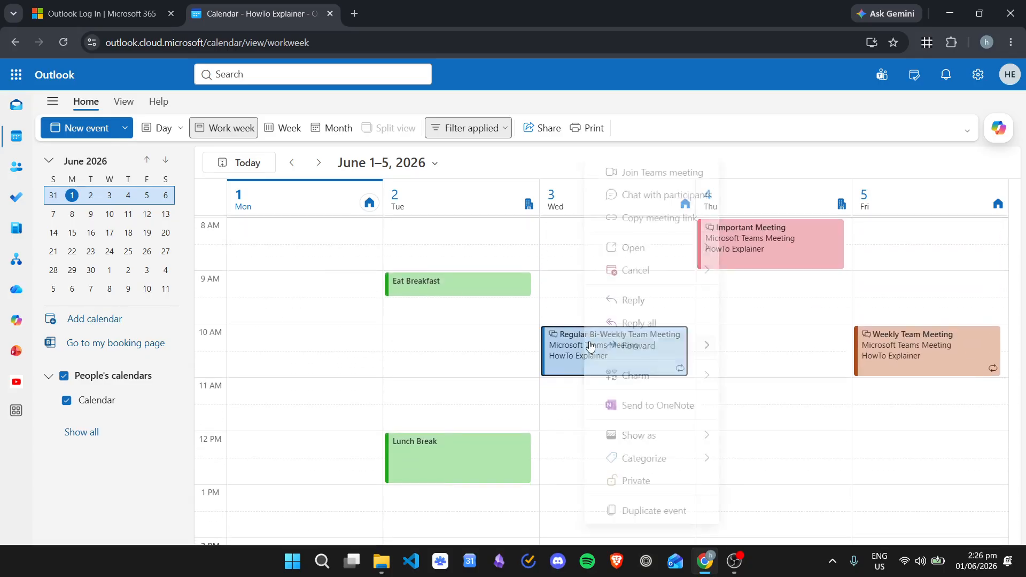
left_click(663, 457)
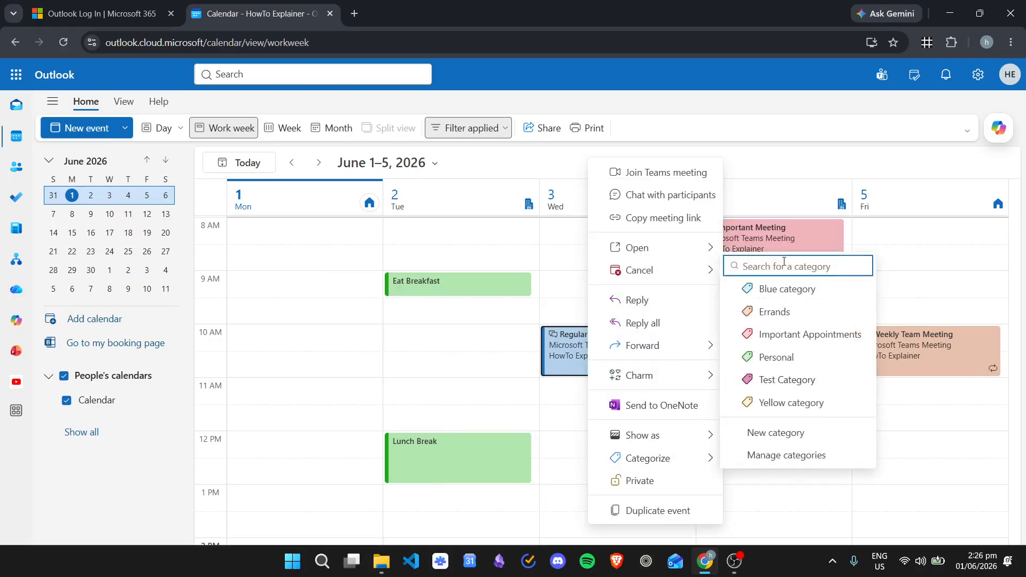
left_click(806, 402)
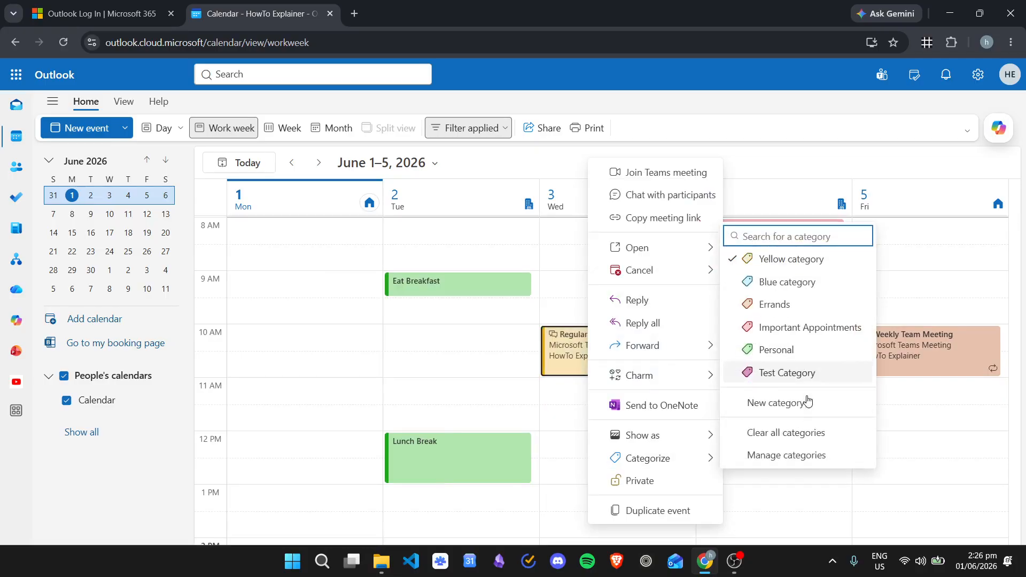
left_click(684, 103)
scroll(727, 280, "down", 1)
scroll(727, 282, "down", 5)
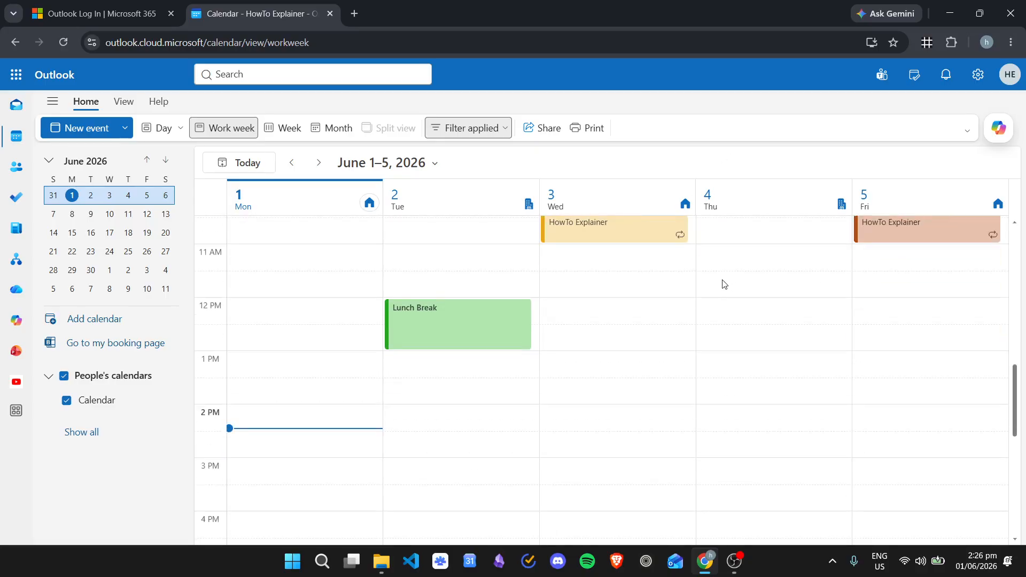
scroll(696, 293, "up", 7)
scroll(666, 267, "down", 1)
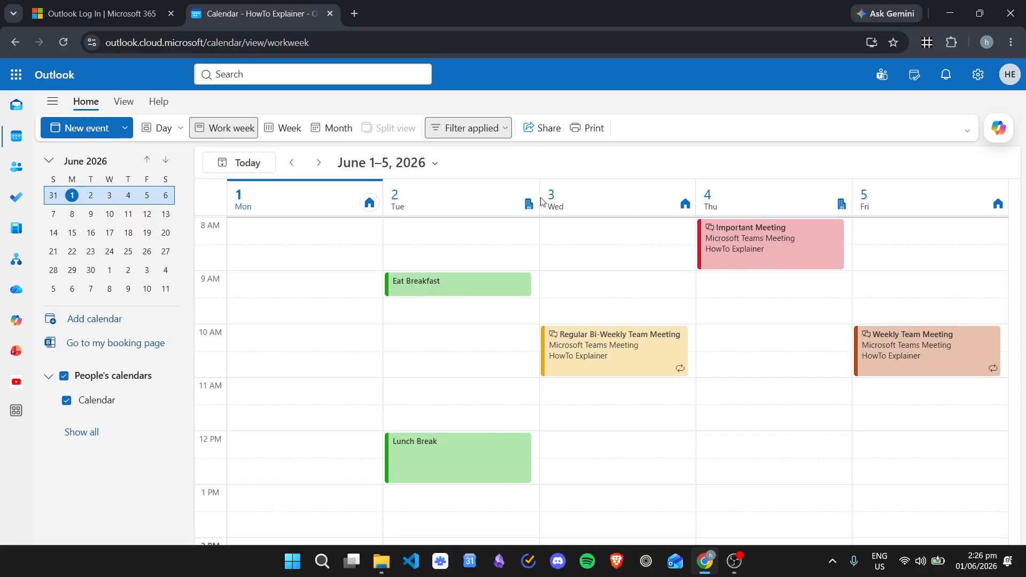
scroll(765, 299, "up", 1)
scroll(711, 254, "down", 1)
Start a new event on Thursday, June 4, from 10:00 AM to 12:00 PM titled Weekly Team Assessment.
left_click_drag(713, 337, 819, 415)
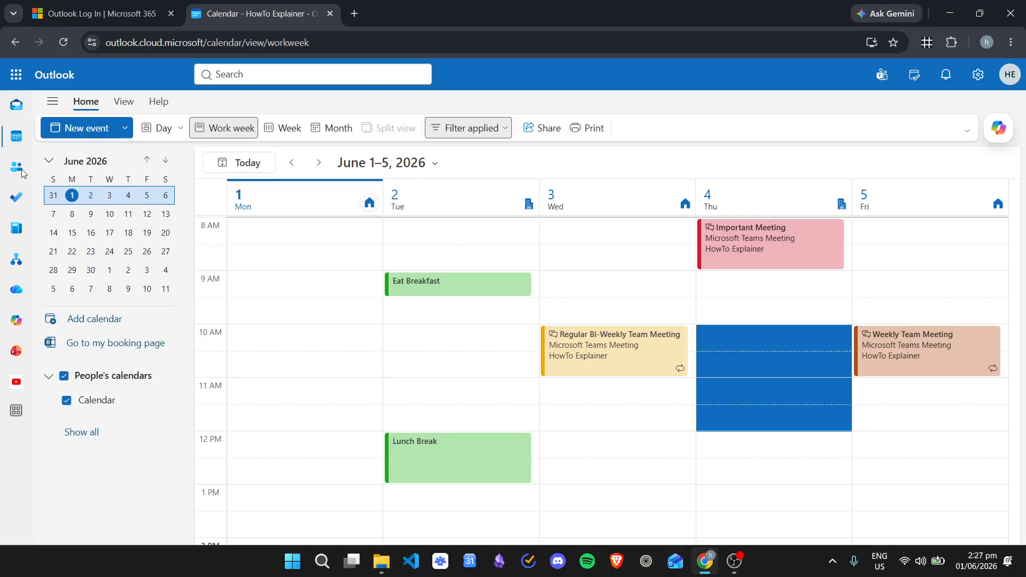
left_click(75, 128)
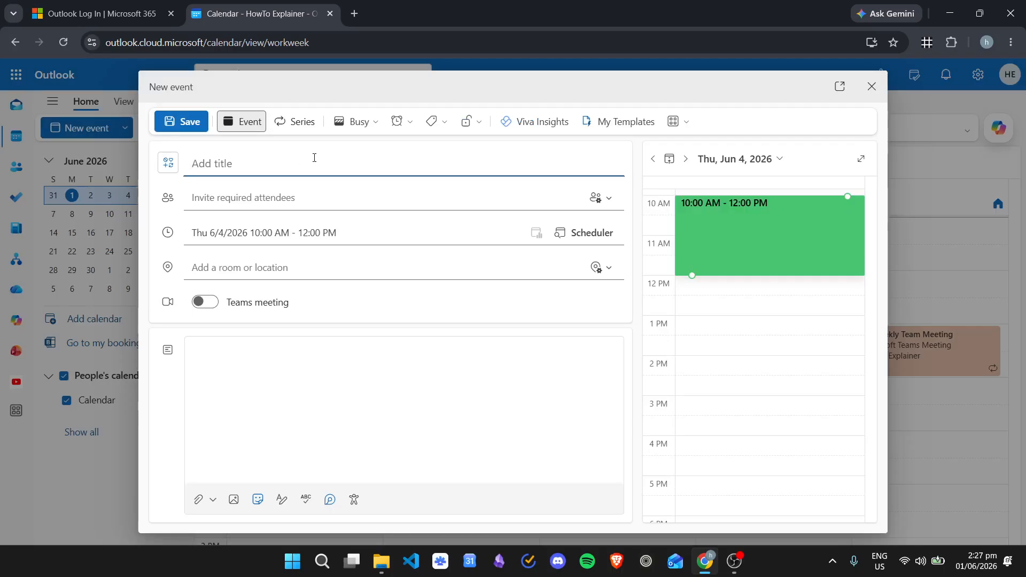
type("a")
key("BackSpace")
type("Weekly Team Assessment")
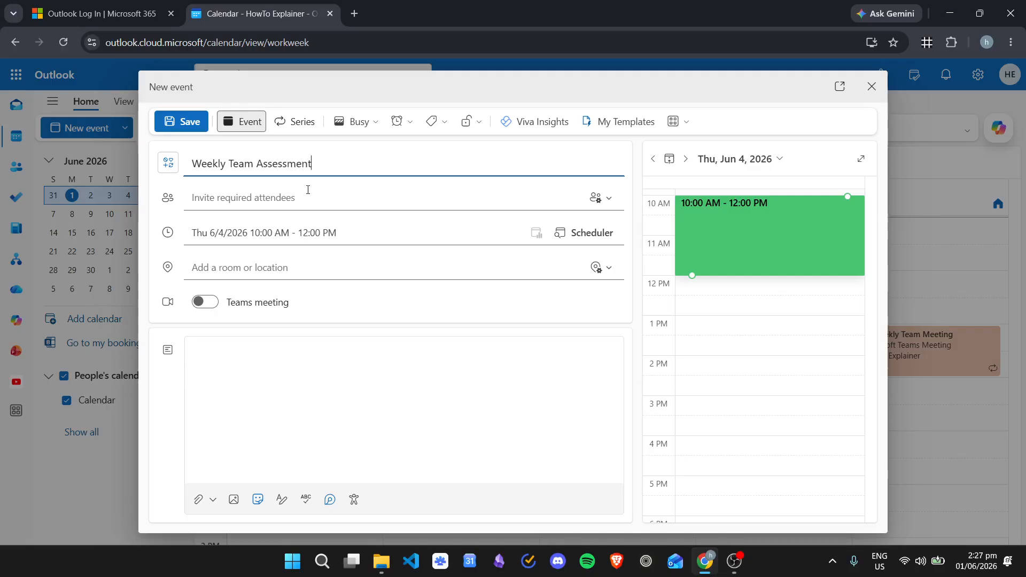
Invite the internal test user and the external test member from the suggested contacts as required attendees.
left_click(310, 192)
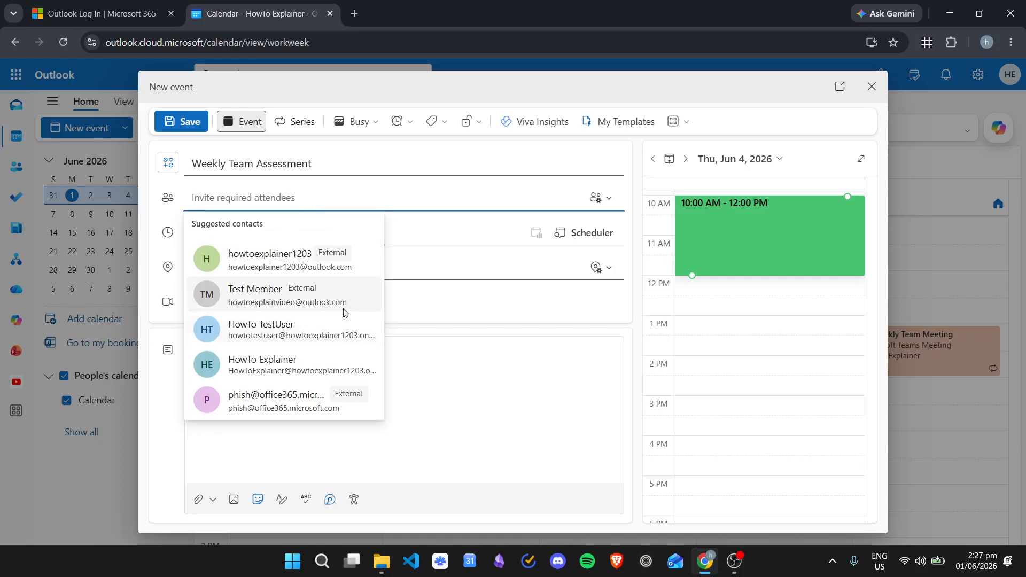
left_click(294, 338)
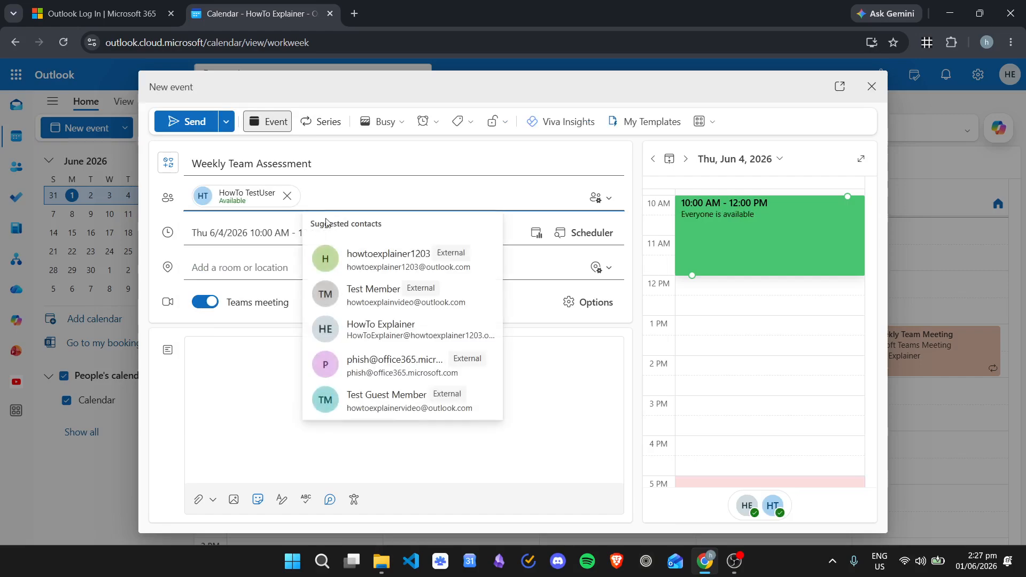
left_click(394, 303)
left_click(390, 296)
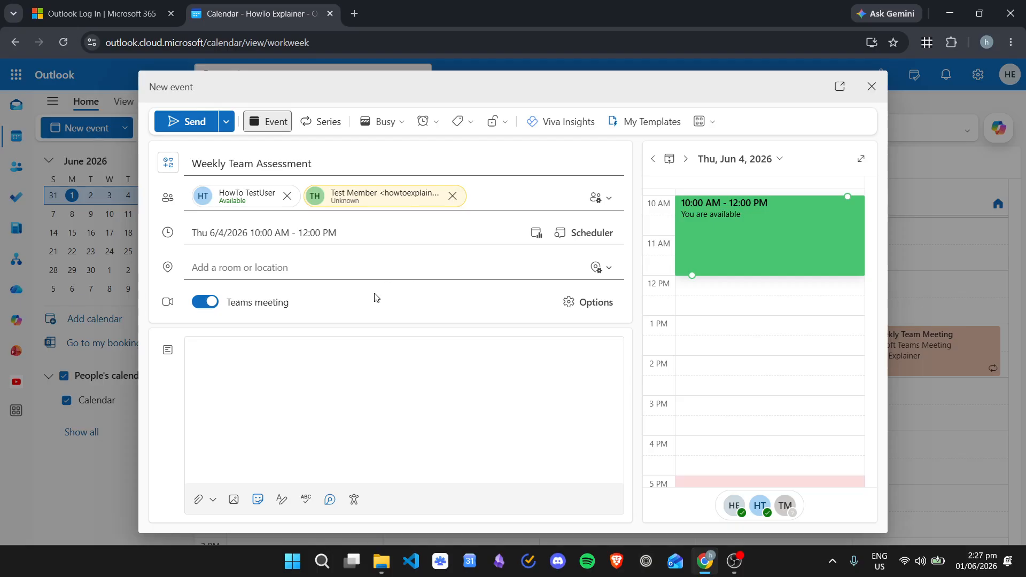
Make the Weekly Team Assessment event recurring every week on Thursday until Nov 26, 2026.
left_click(270, 237)
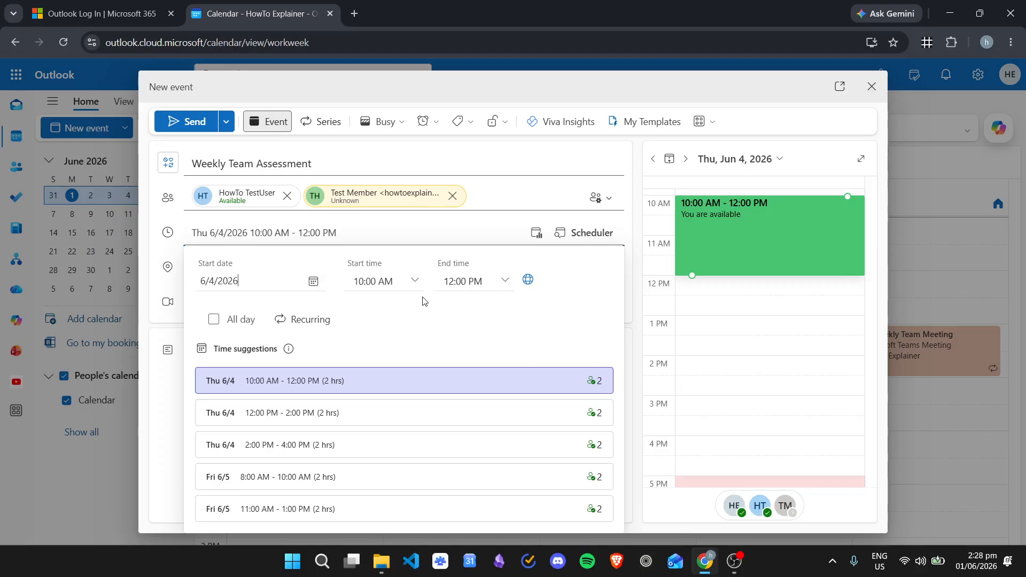
left_click(319, 325)
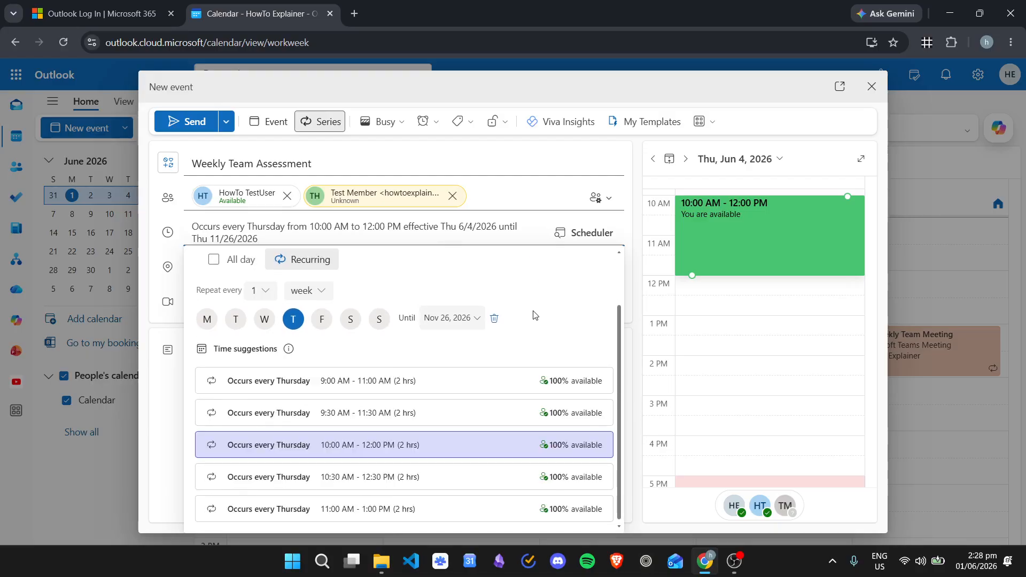
scroll(378, 331, "up", 1)
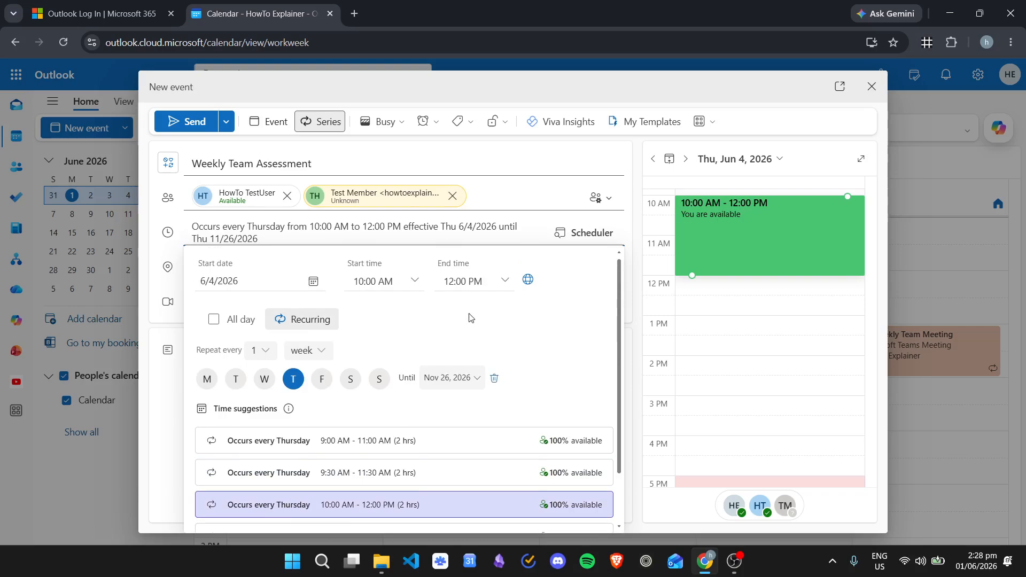
Look through the repeat interval options, try the day, month and year frequencies, and return the event to weekly recurrence.
left_click(260, 352)
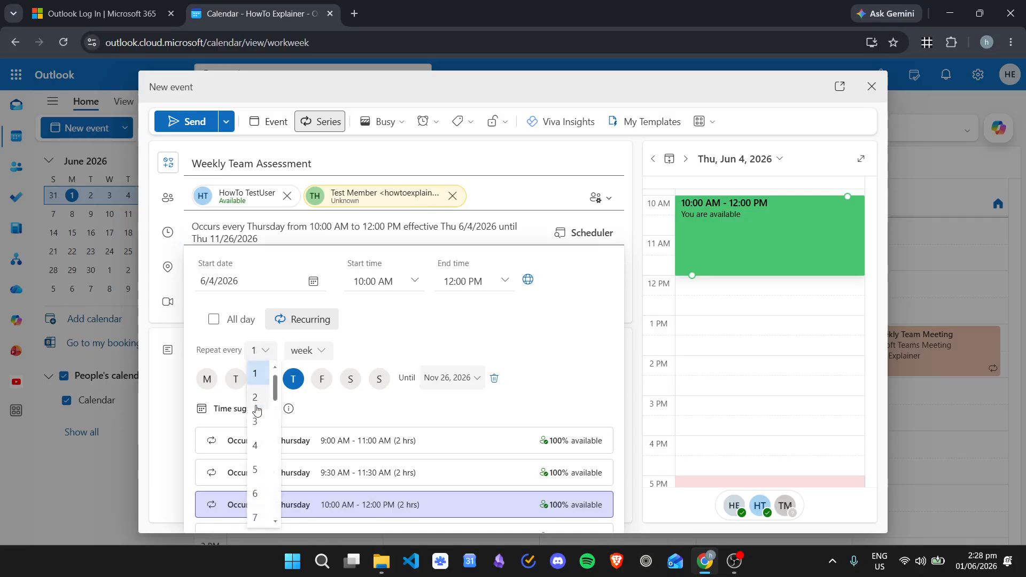
scroll(258, 481, "down", 5)
scroll(259, 476, "up", 5)
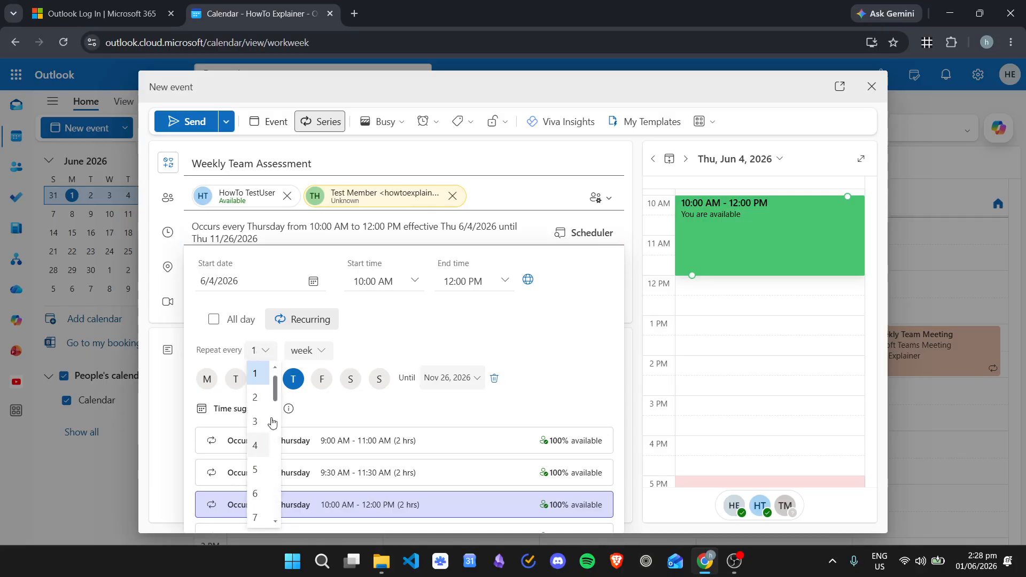
left_click(389, 339)
left_click(312, 353)
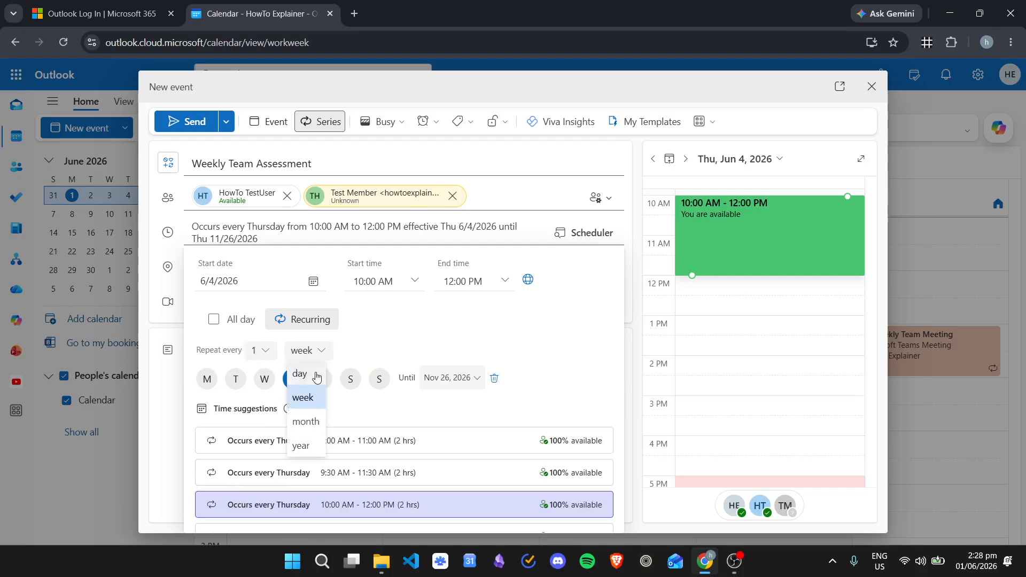
left_click(300, 374)
left_click(304, 353)
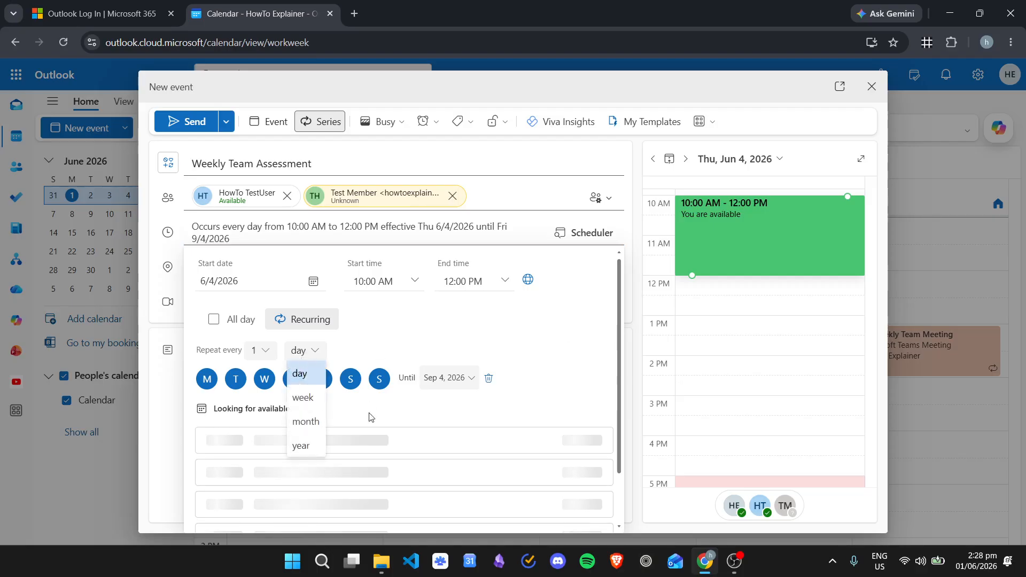
left_click(303, 397)
left_click(304, 358)
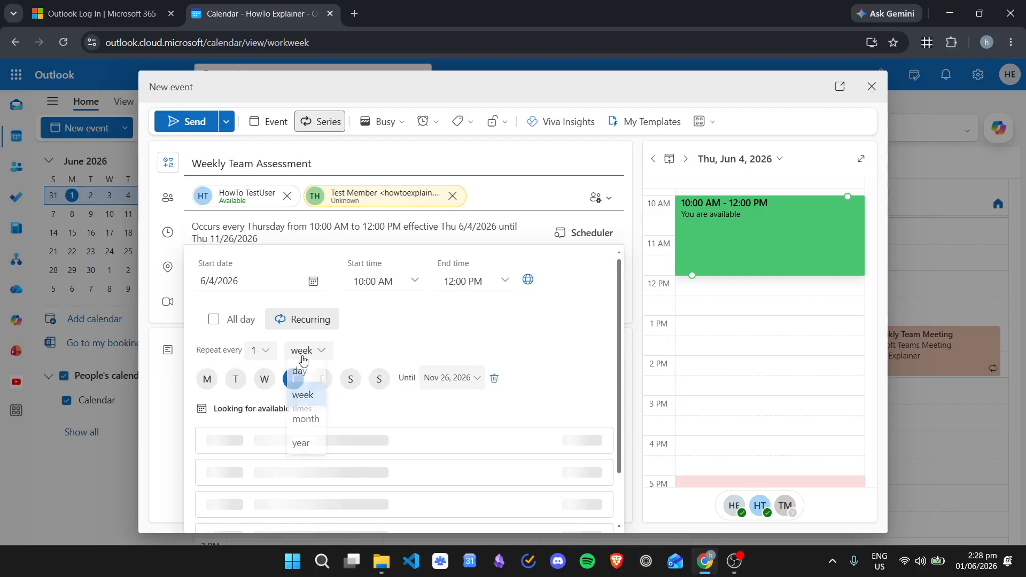
left_click(305, 419)
left_click(309, 351)
left_click(303, 446)
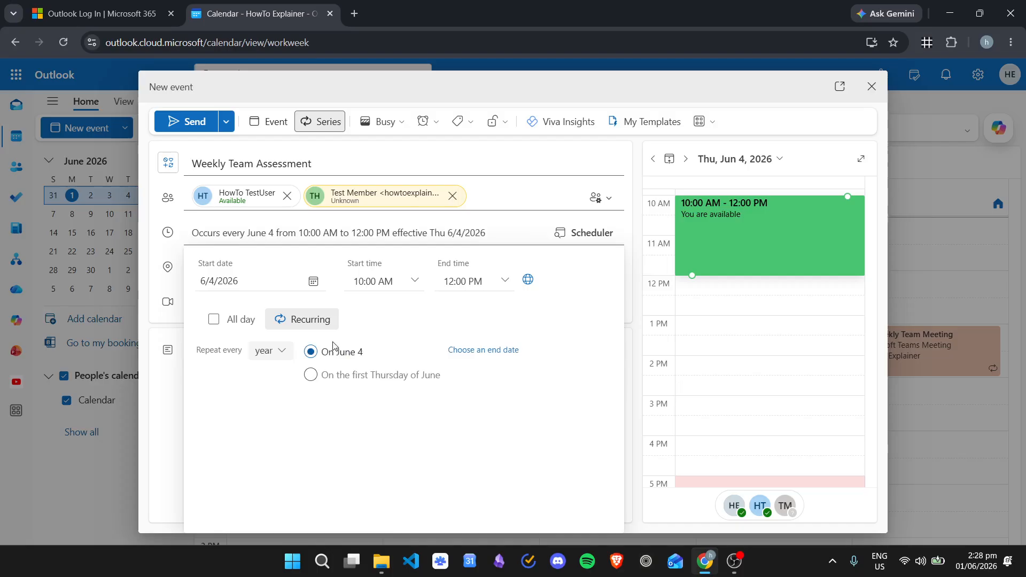
left_click(283, 355)
left_click(277, 397)
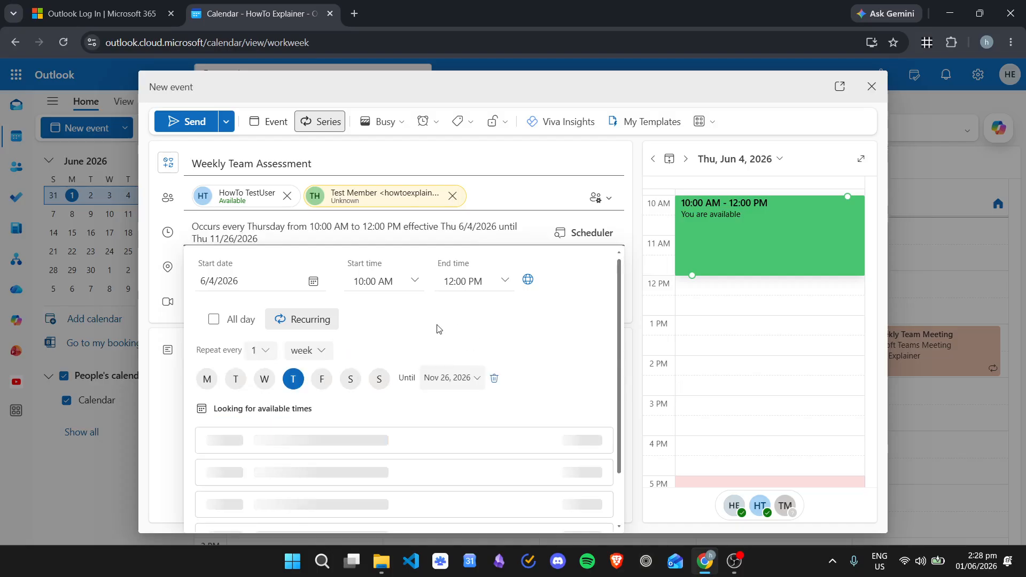
left_click(306, 351)
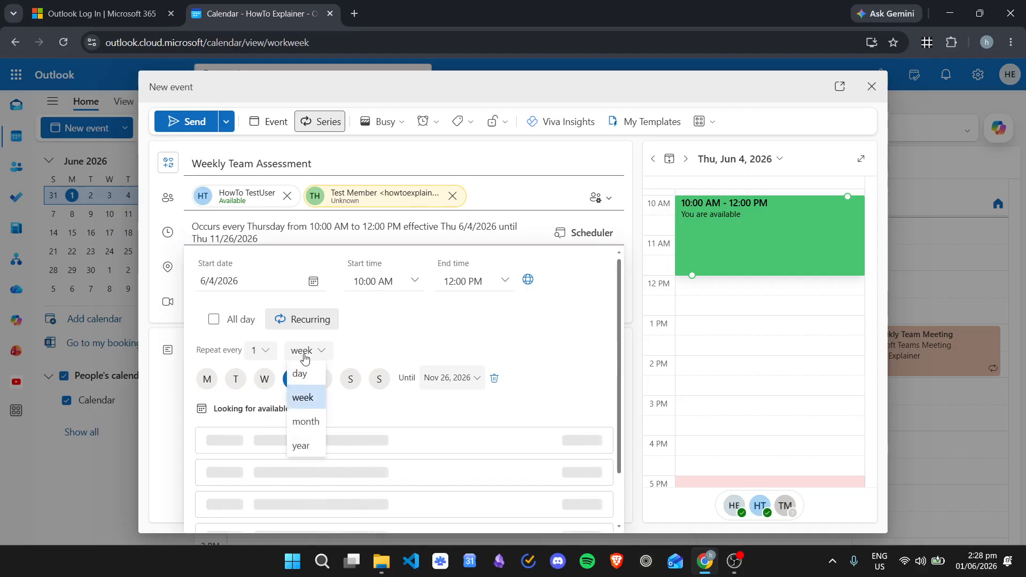
left_click(307, 350)
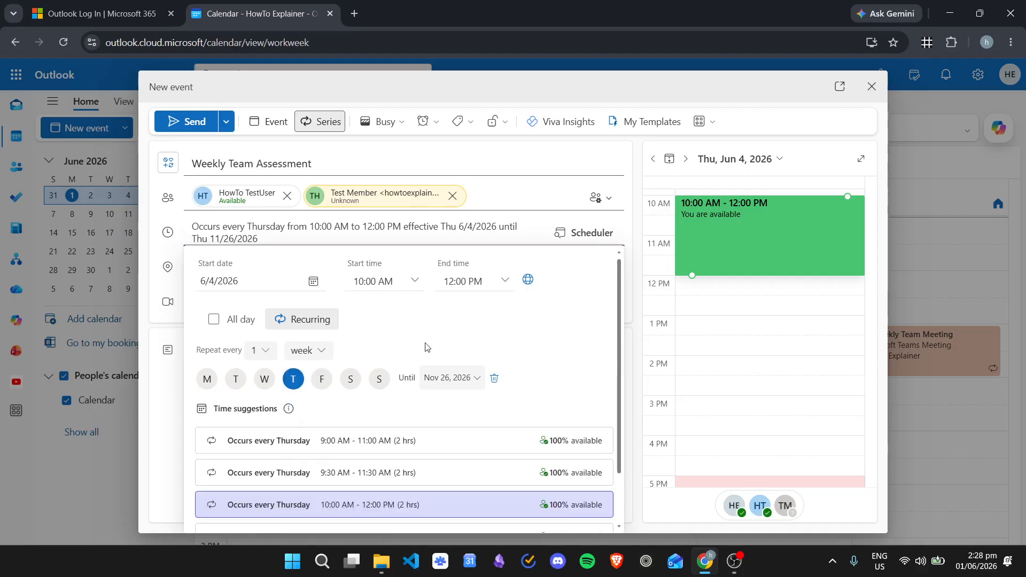
left_click(266, 353)
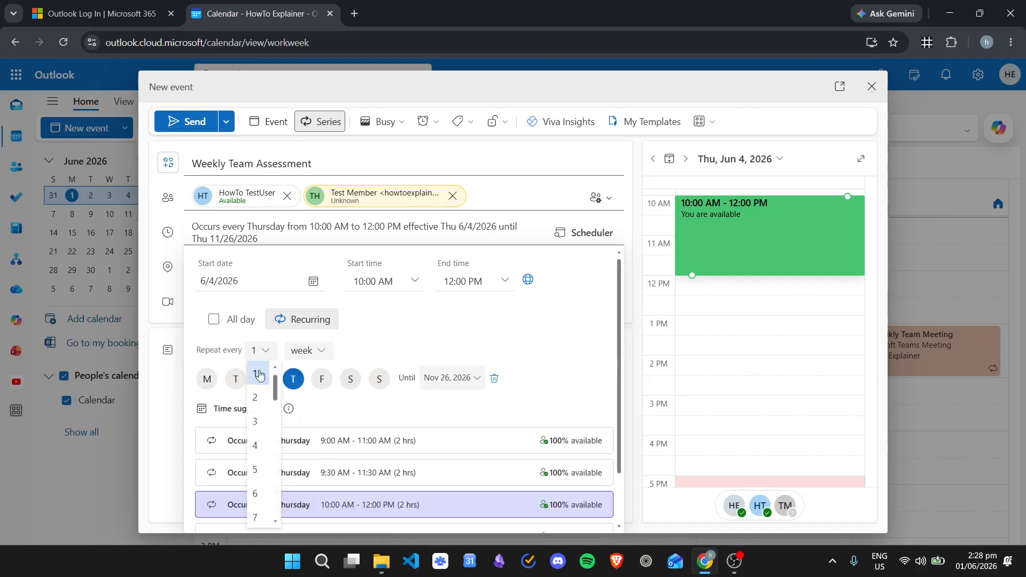
left_click(403, 336)
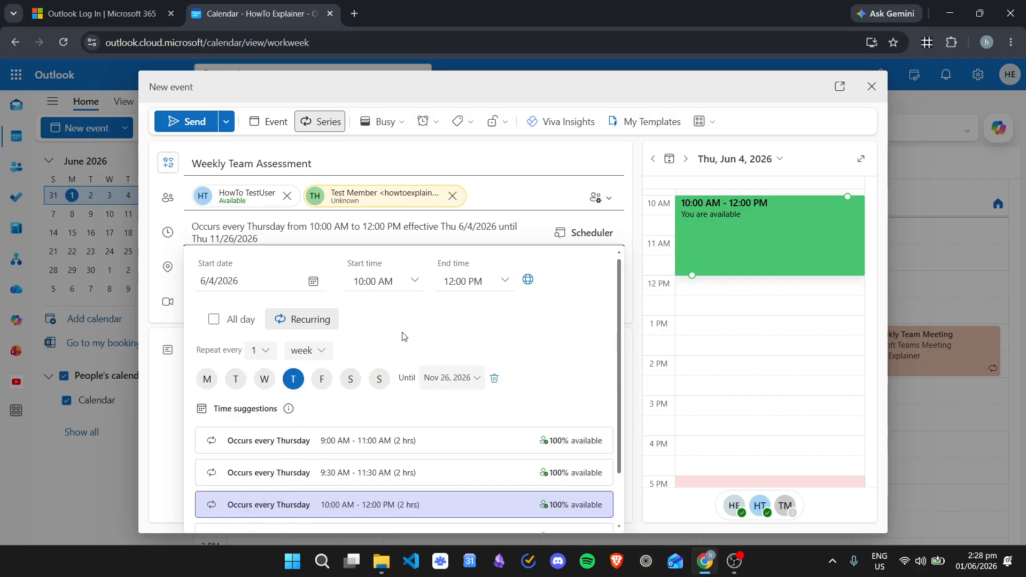
Try a repeat interval of 2 weeks for the Weekly Team Assessment event and return it to every 1 week.
left_click(264, 357)
left_click(257, 394)
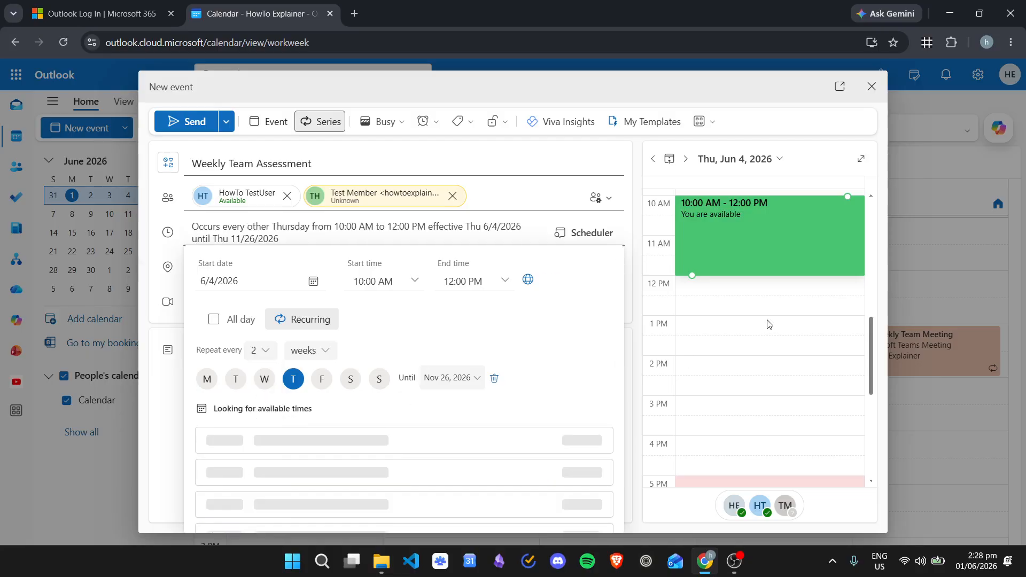
left_click(263, 351)
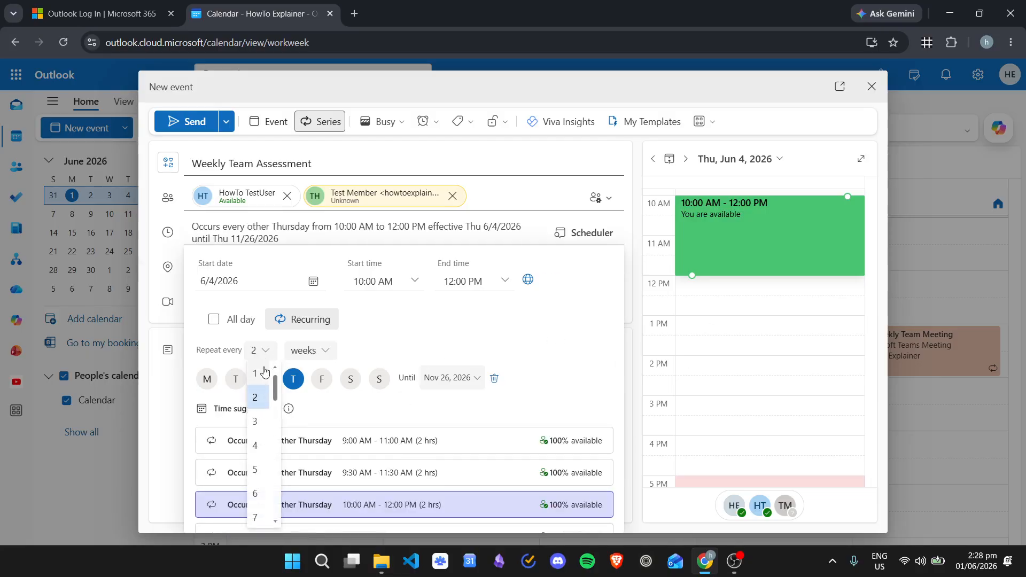
left_click(256, 373)
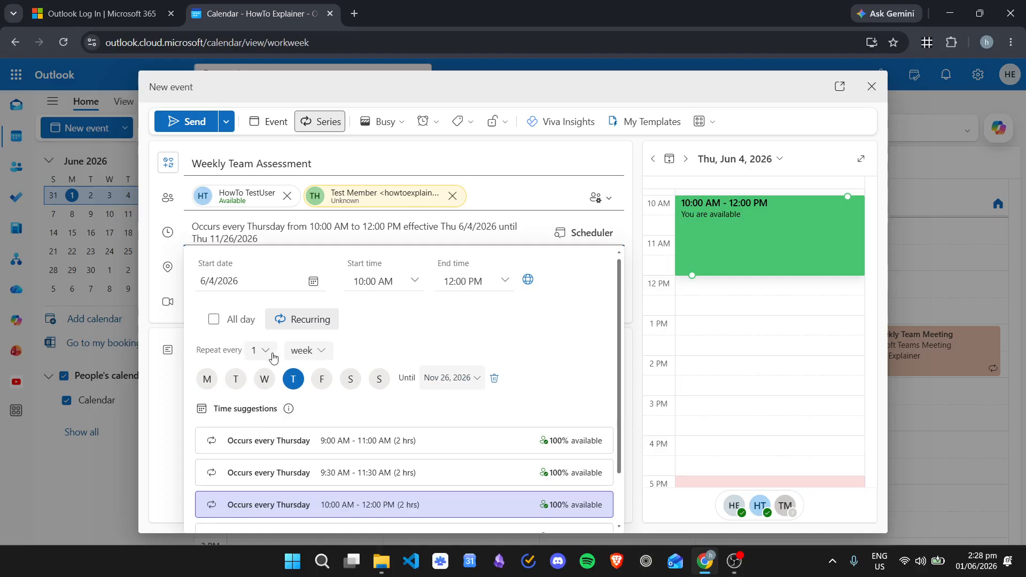
Remove the series' end date, choose Aug 20, 2026 as the new one, and send the Weekly Team Assessment invitation.
scroll(460, 331, "down", 1)
left_click(454, 323)
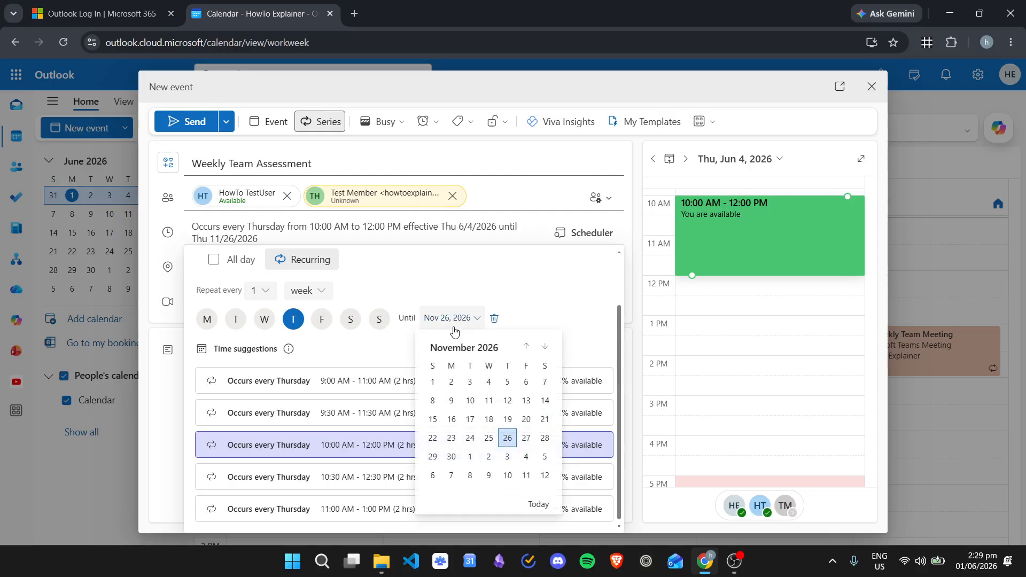
left_click(564, 309)
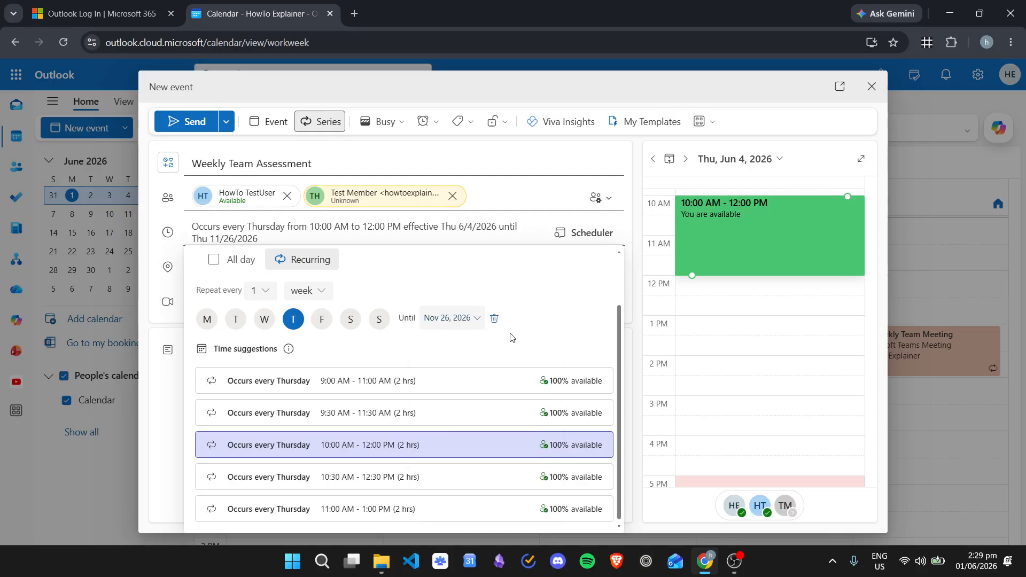
left_click(458, 321)
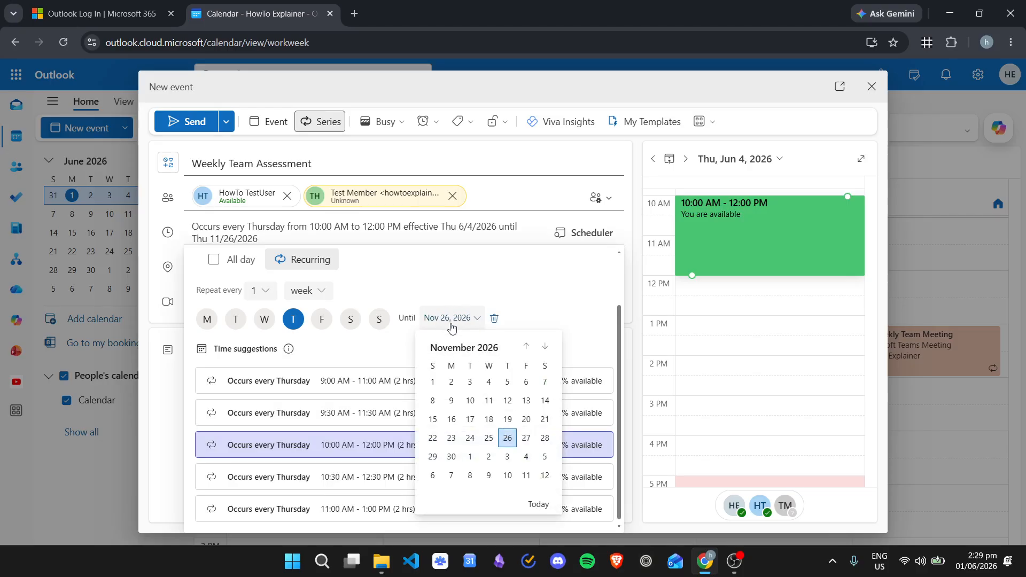
left_click(563, 303)
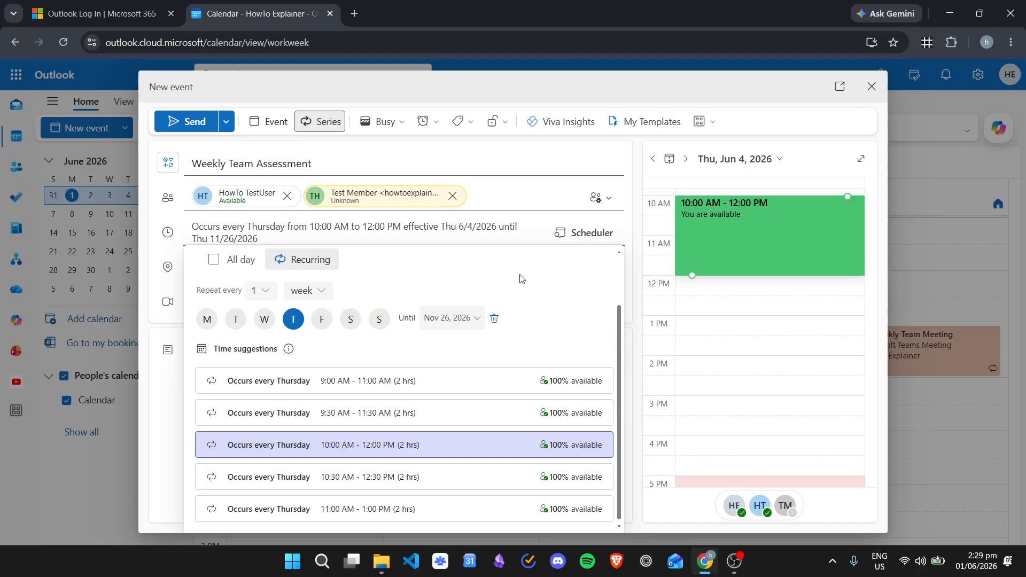
left_click(495, 320)
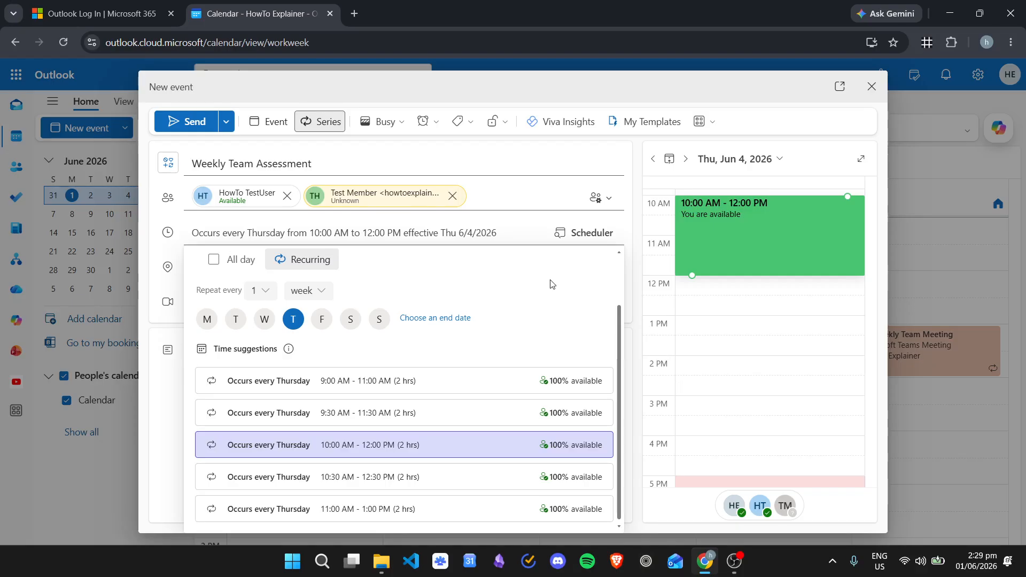
left_click(443, 318)
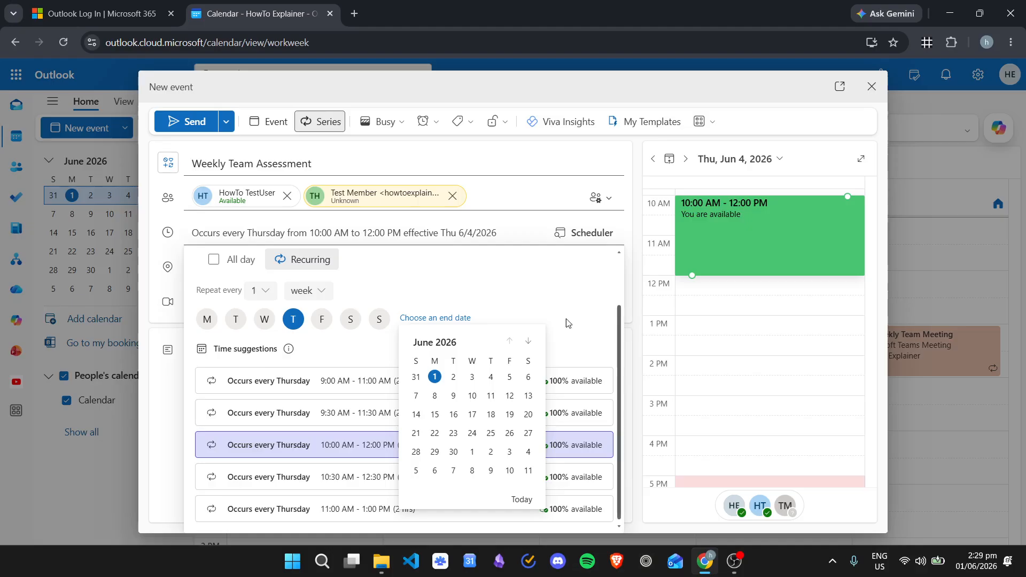
left_click(527, 342)
left_click(527, 342)
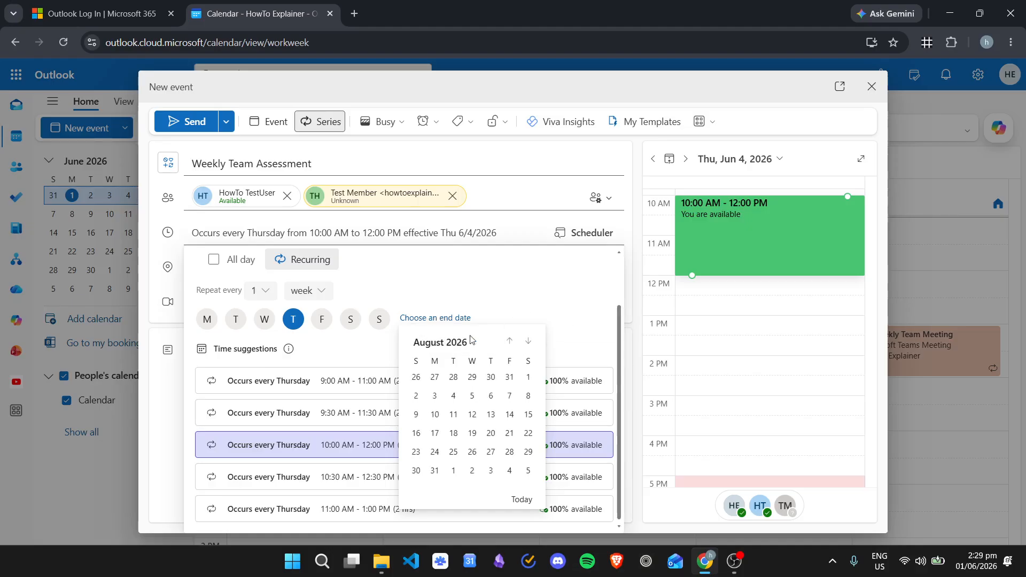
left_click(491, 434)
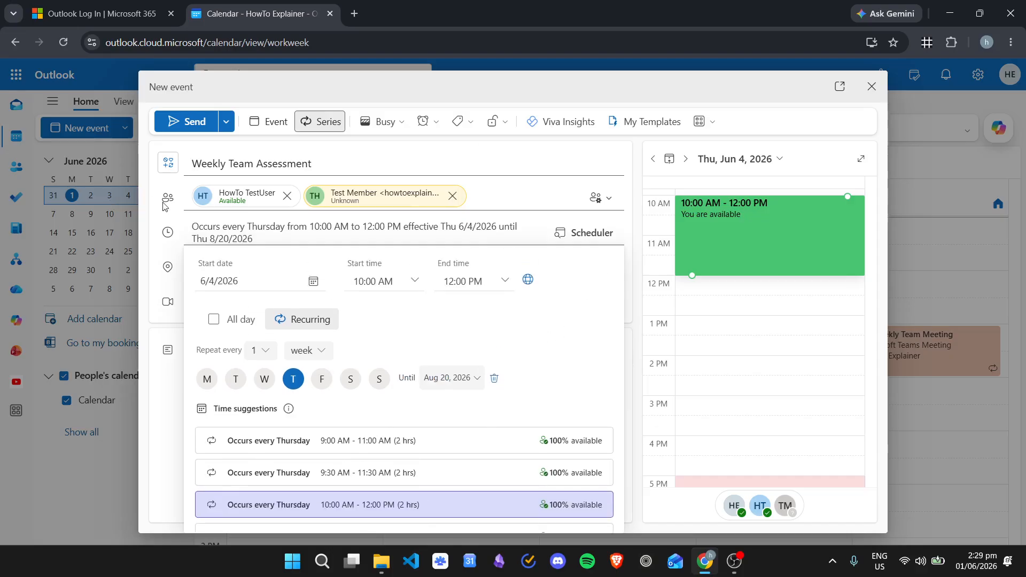
left_click(178, 124)
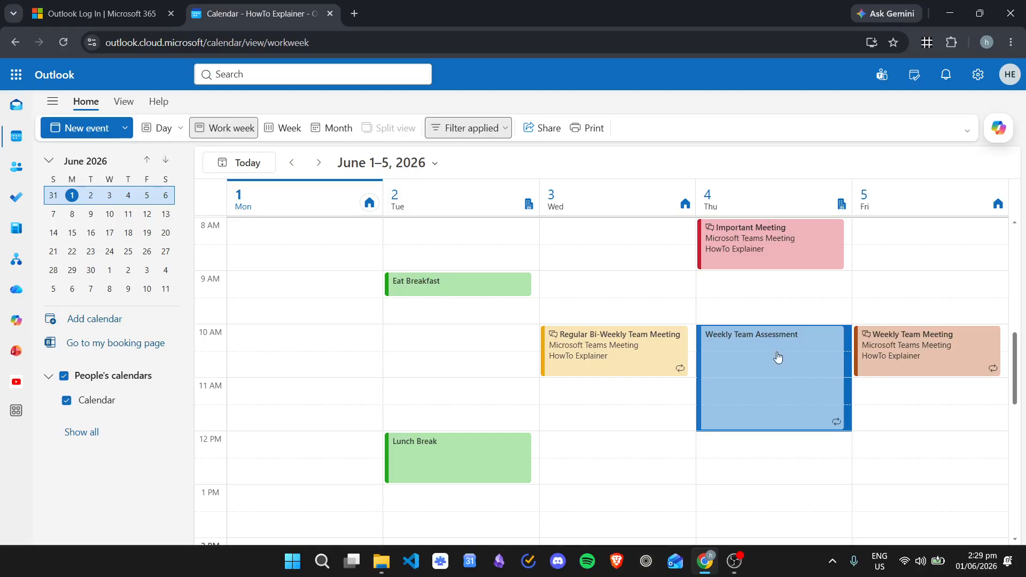
Check the Weekly Team Assessment occurrences week by week from June 1–5 through September 7–11, 2026, including the weeks around the end date.
scroll(804, 347, "down", 1)
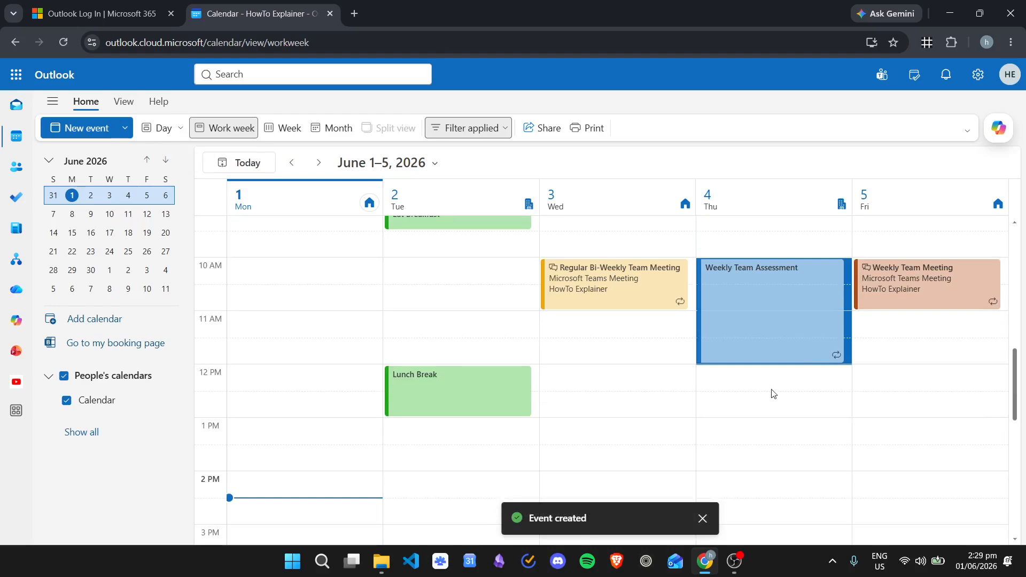
left_click(318, 162)
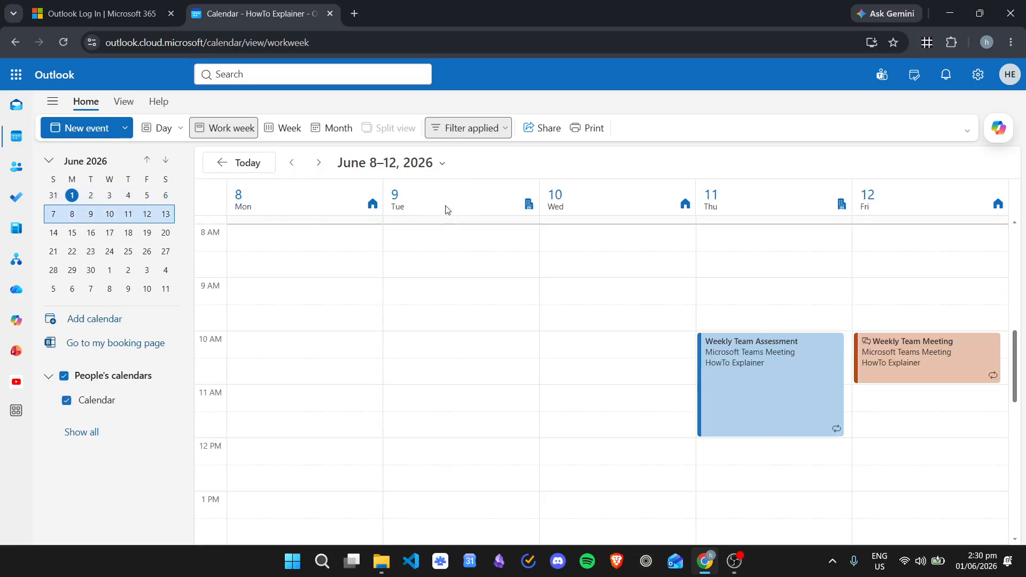
left_click(320, 164)
left_click(321, 165)
left_click(319, 163)
left_click(319, 163)
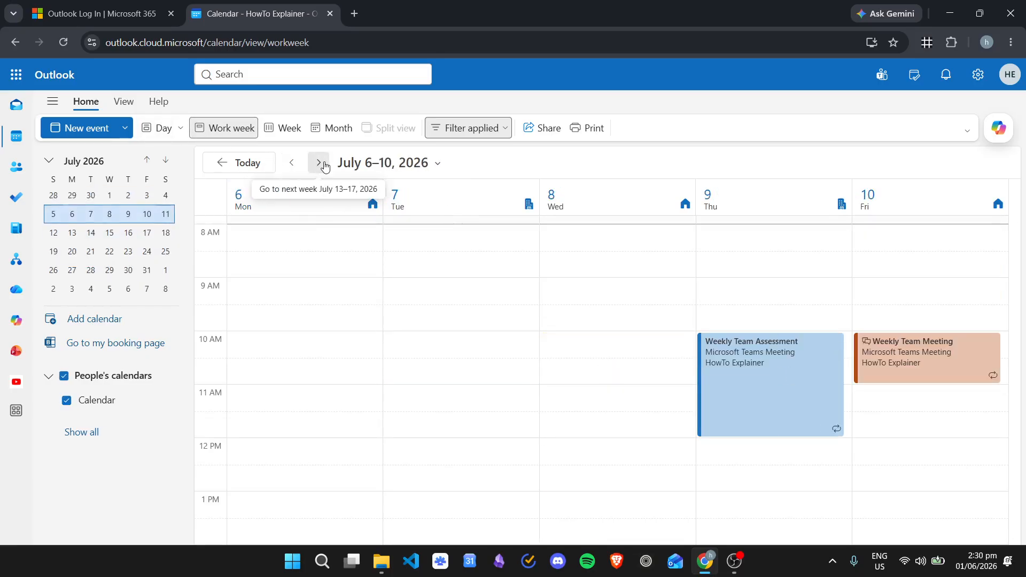
left_click(319, 163)
left_click(319, 163)
left_click(319, 163)
left_click(319, 163)
left_click(325, 165)
left_click(324, 165)
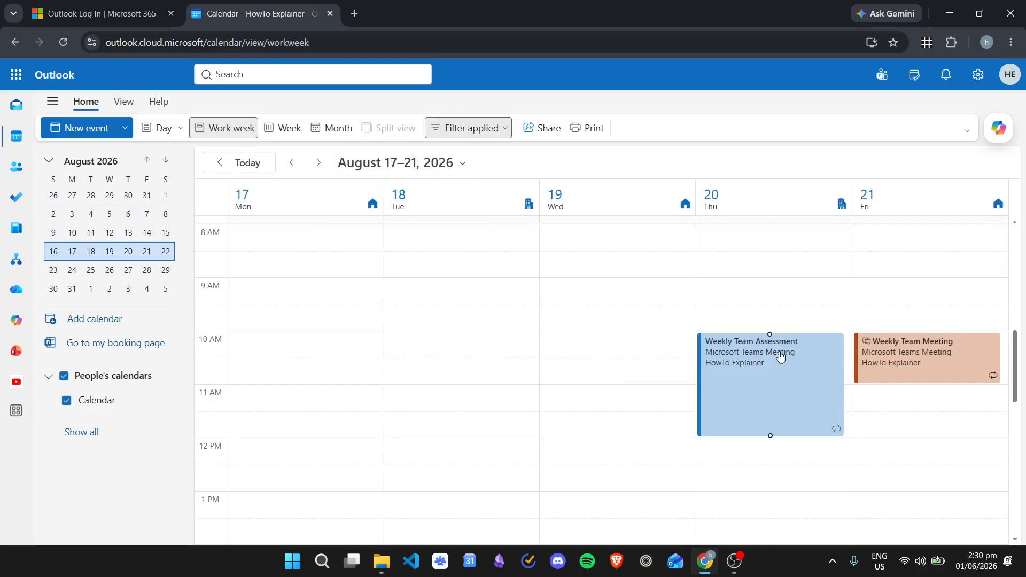
left_click(319, 163)
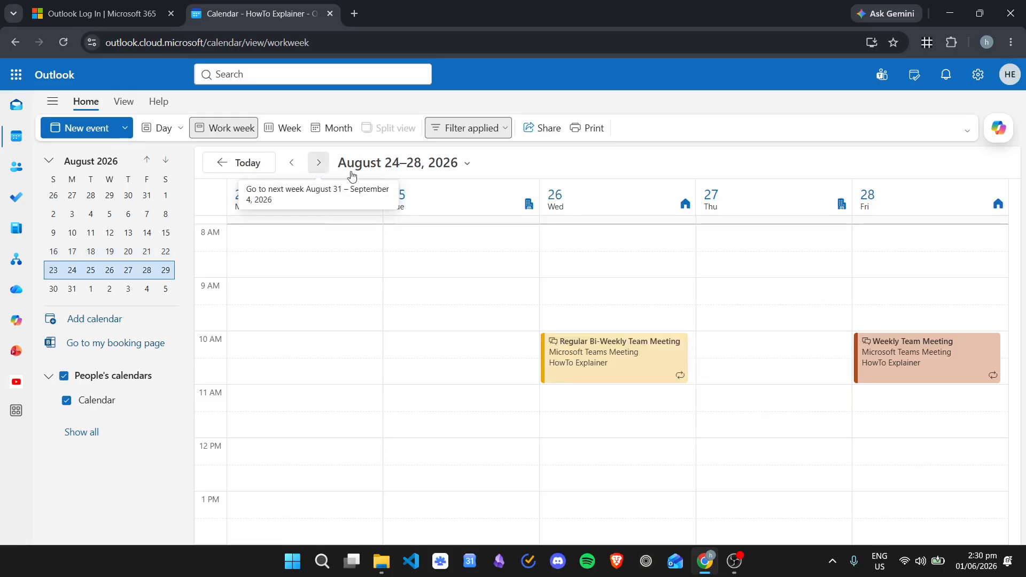
left_click(319, 163)
left_click(319, 163)
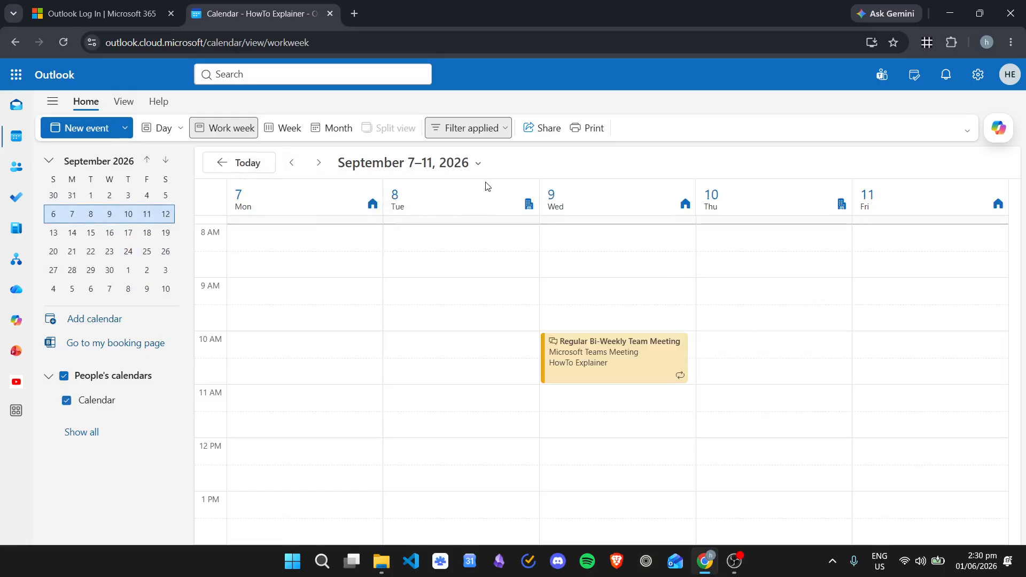
Return the calendar to the current week and select the Weekly Team Assessment event on Thursday, June 4.
left_click(267, 162)
left_click(240, 162)
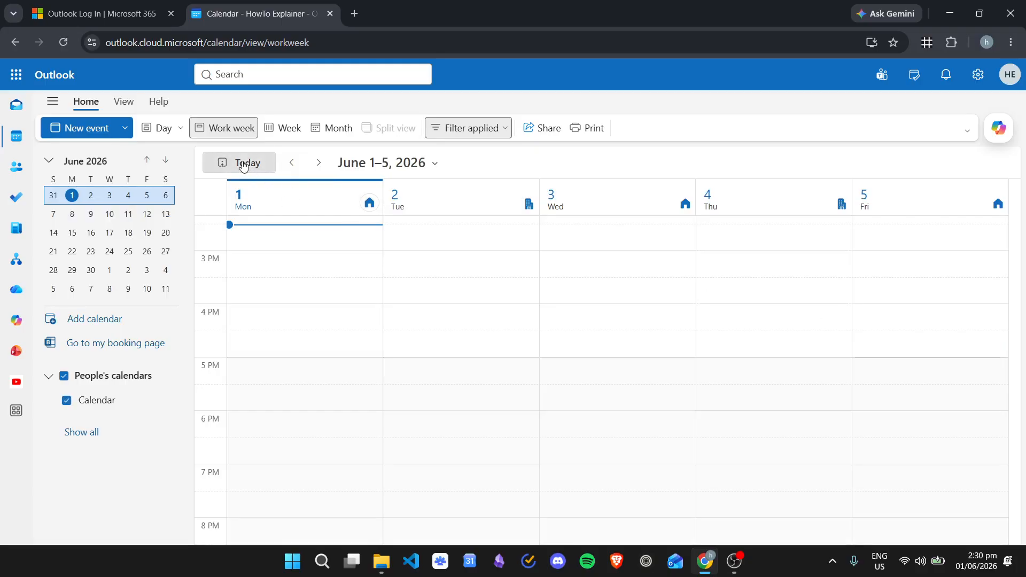
scroll(795, 388, "down", 2)
left_click(793, 348)
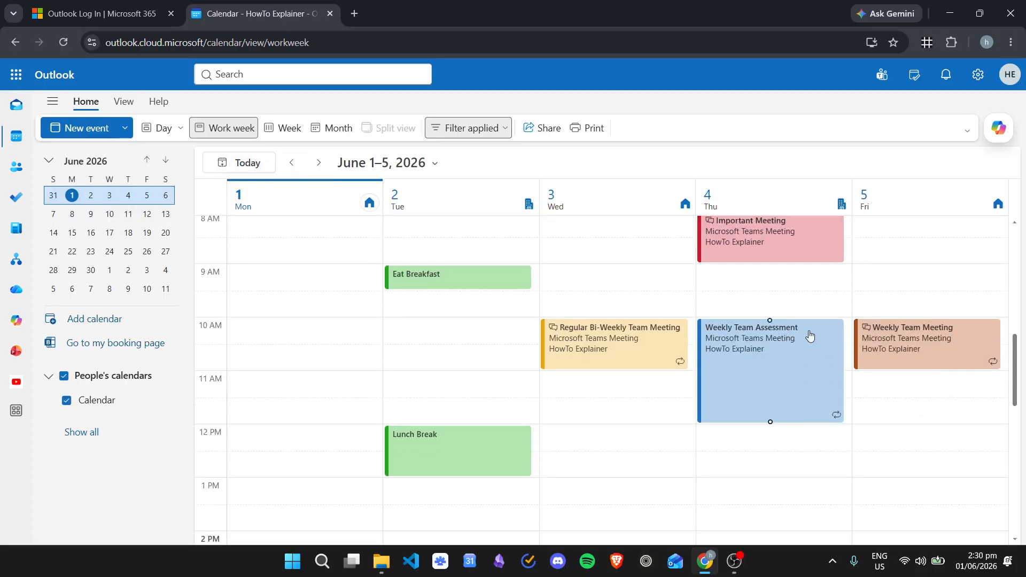